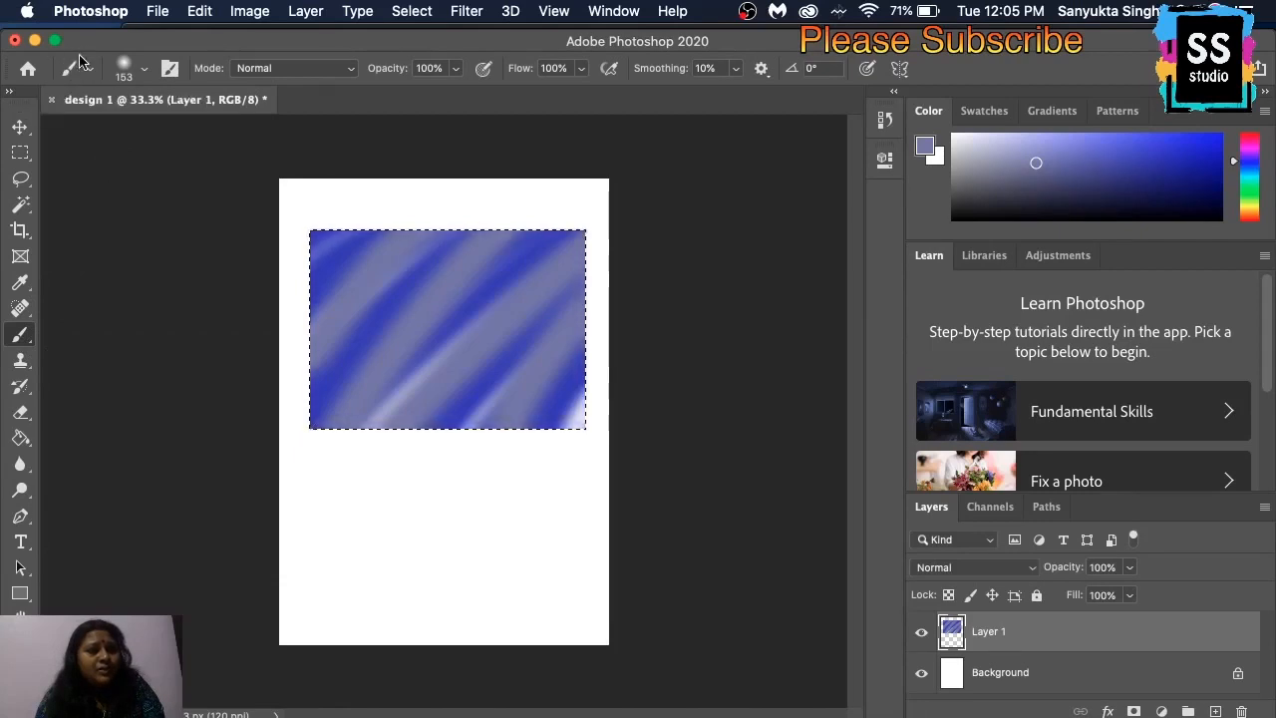
# Step: Set the brush hardness to 23% and its size to 476 px
pyautogui.click(144, 75)
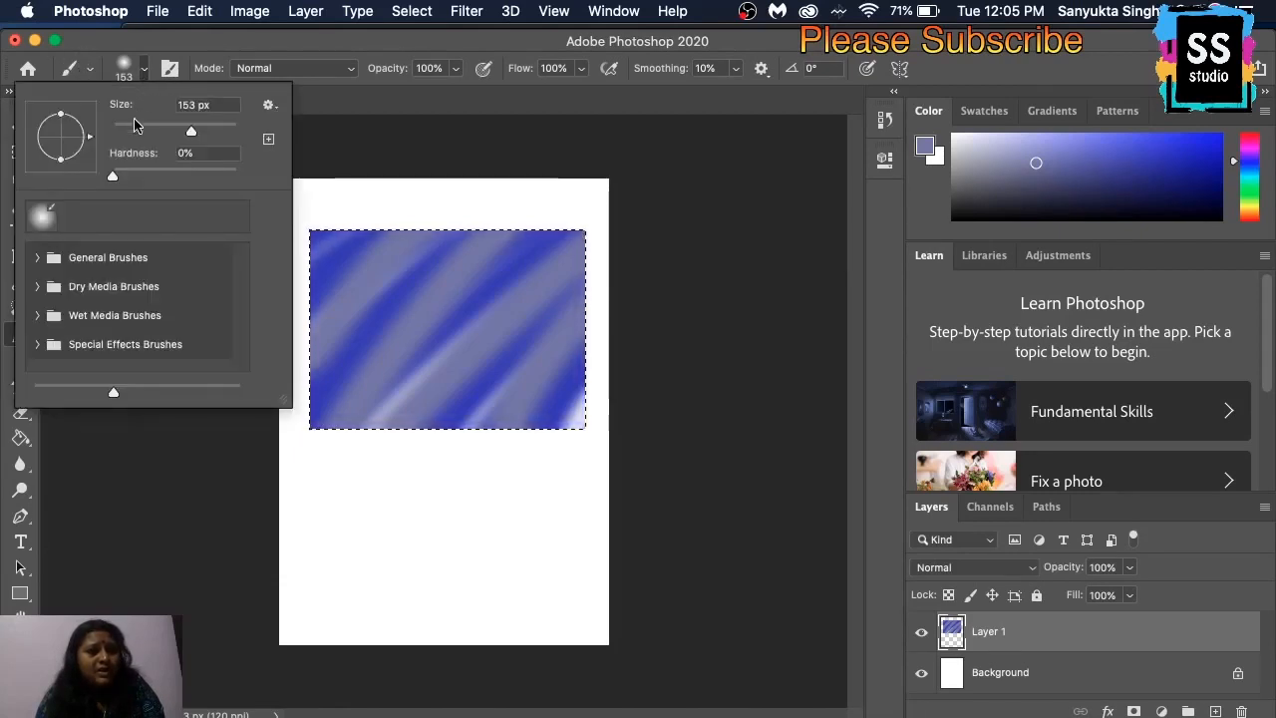
pyautogui.moveTo(114, 176); pyautogui.dragTo(143, 178)
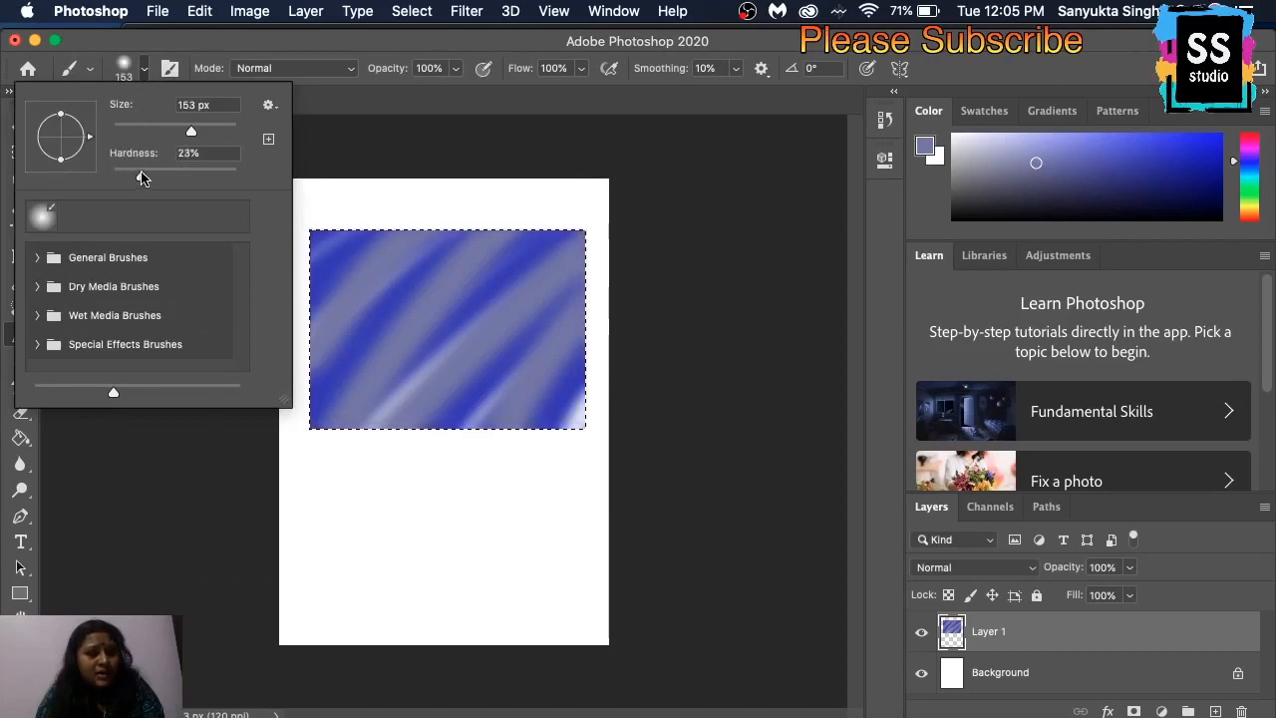
pyautogui.moveTo(190, 130); pyautogui.dragTo(222, 134)
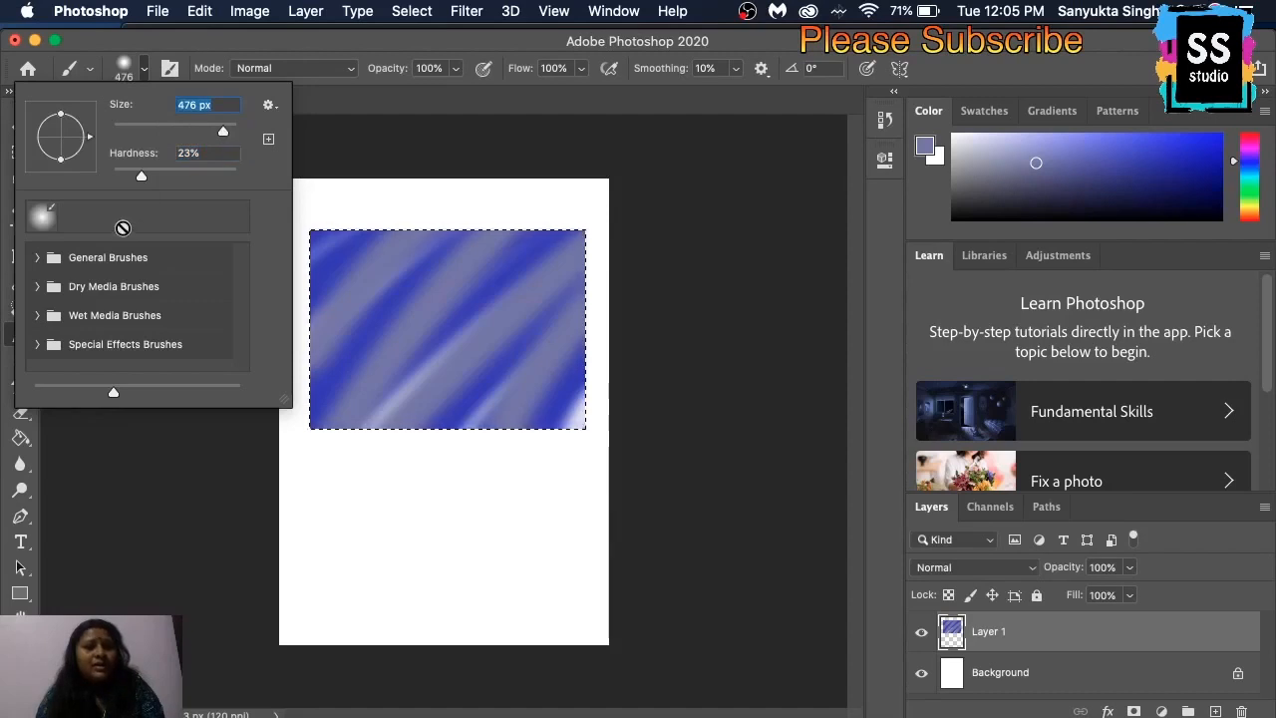
pyautogui.press('Return')
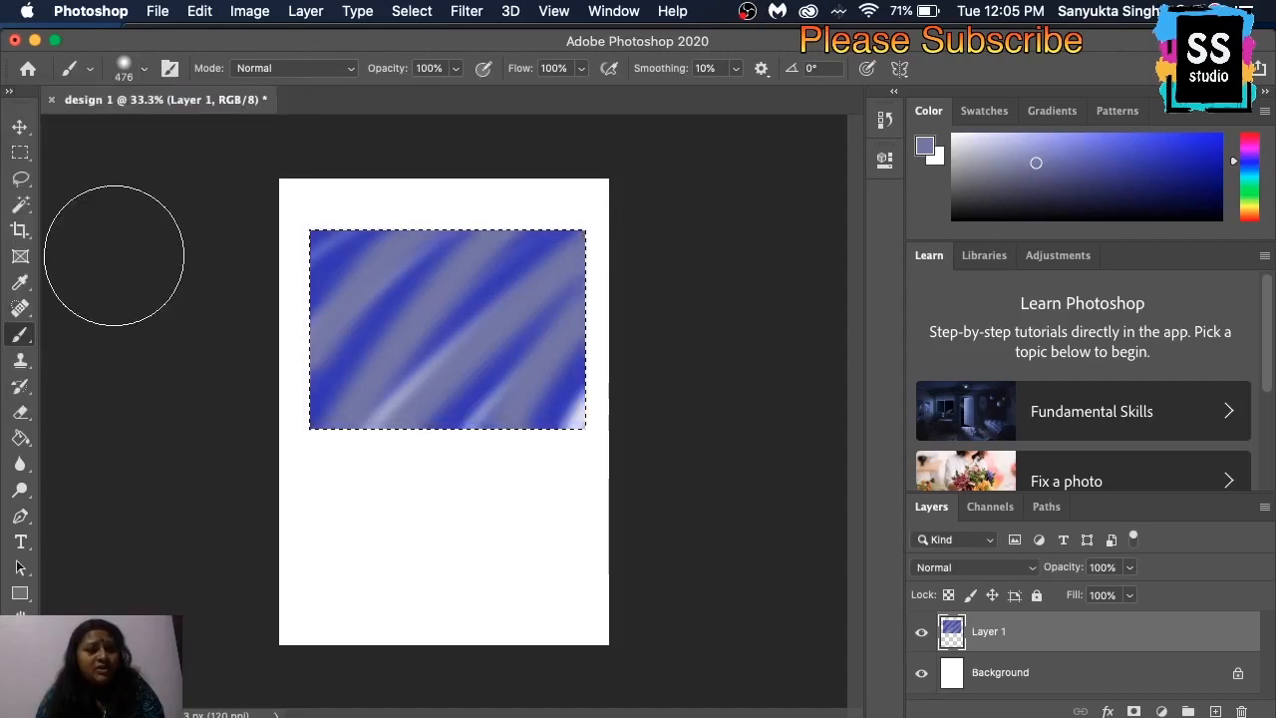
# Step: Reduce the brush size to 137 px and paint broad grey-blue strokes across the selected rectangle on Layer 1
pyautogui.click(144, 69)
pyautogui.moveTo(223, 131); pyautogui.dragTo(186, 131)
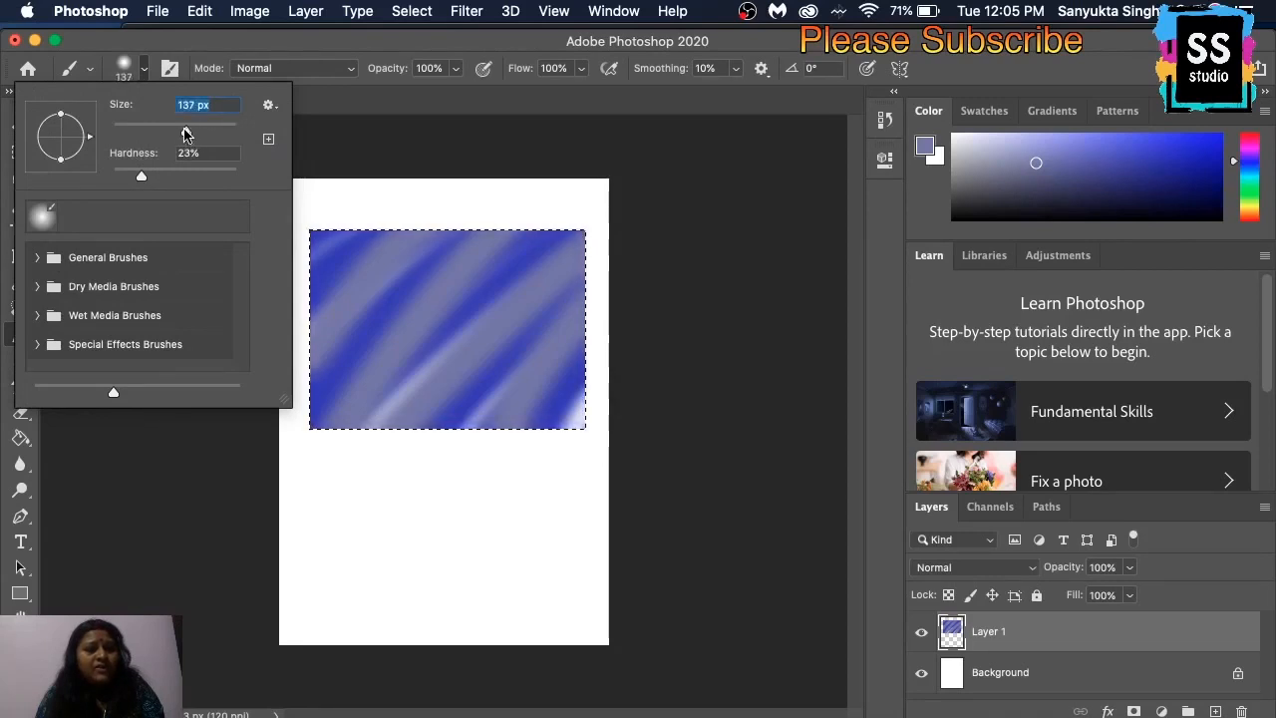
pyautogui.click(144, 72)
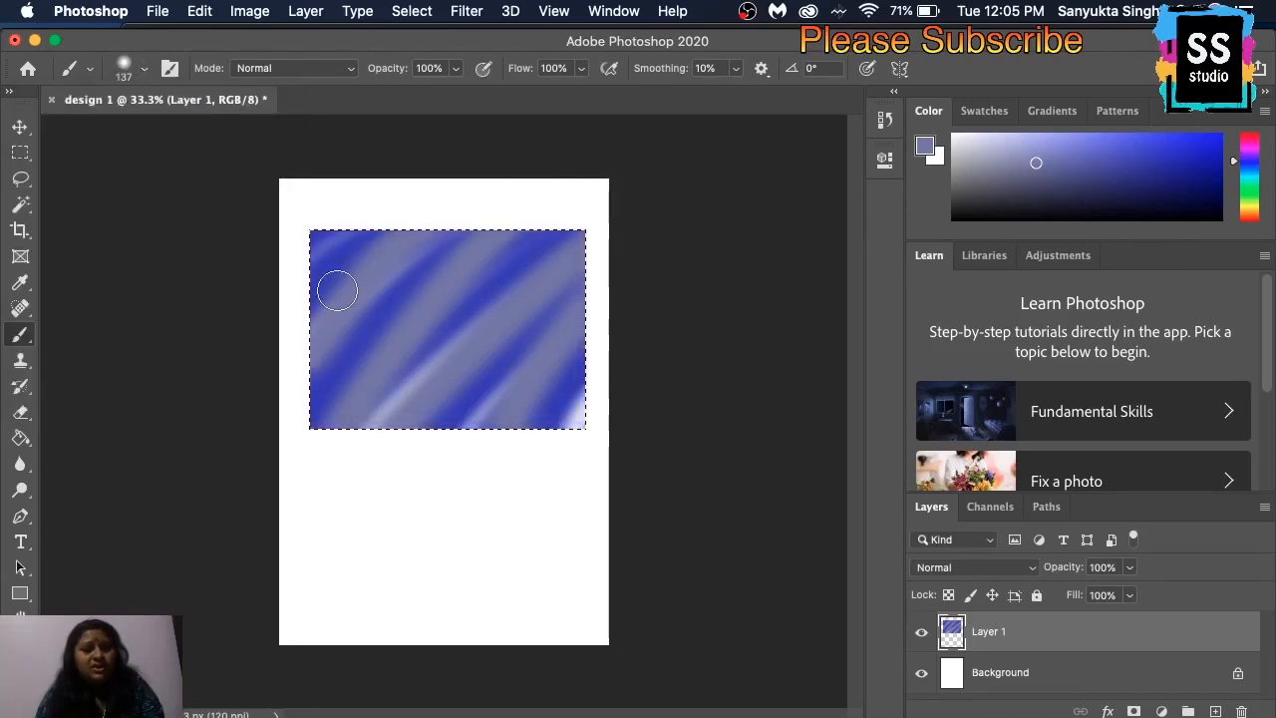
pyautogui.moveTo(337, 289); pyautogui.dragTo(491, 247)
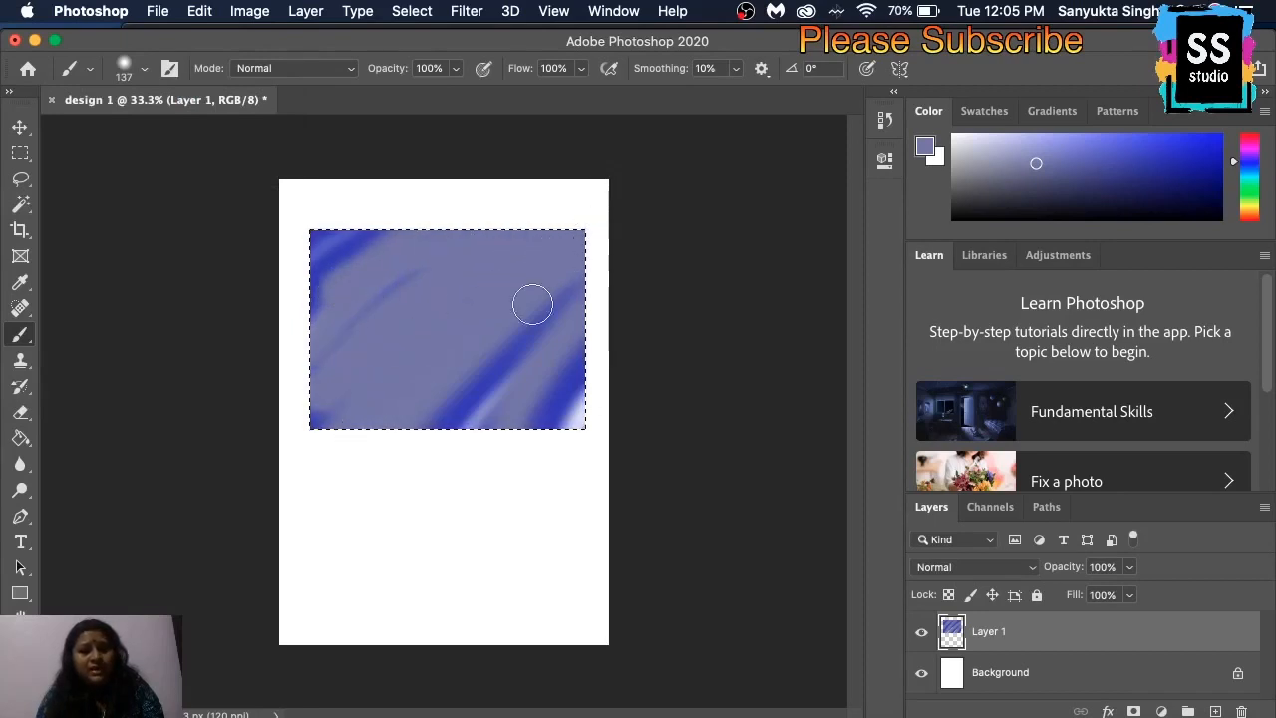
# Step: Choose the KYLE Ultimate Charcoal Pencil 25px brush from the Dry Media Brushes
pyautogui.click(145, 69)
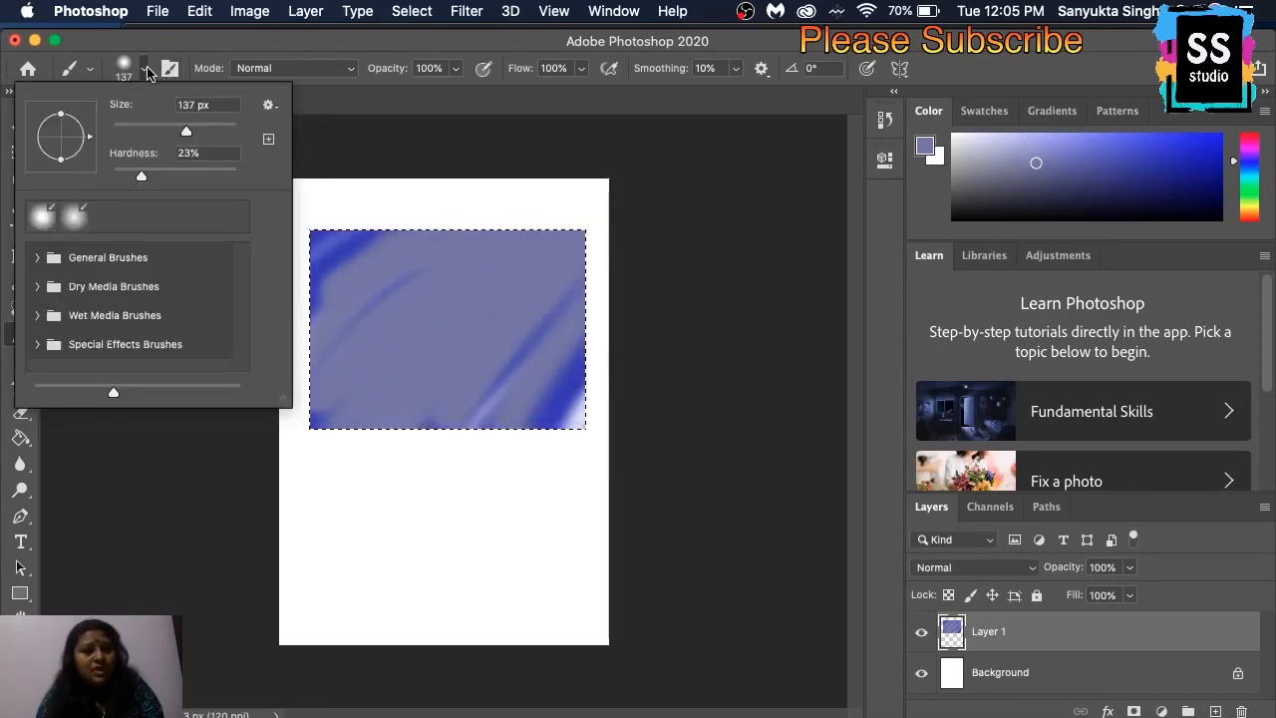
pyautogui.click(55, 288)
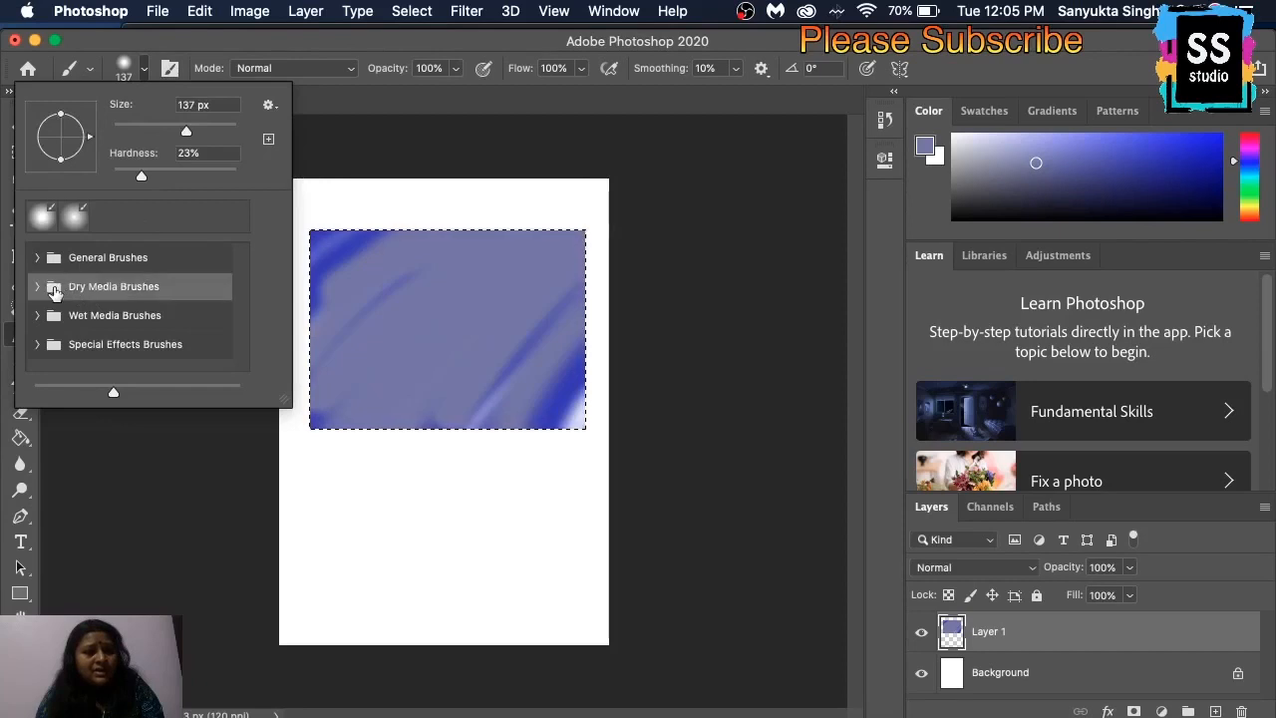
pyautogui.click(38, 288)
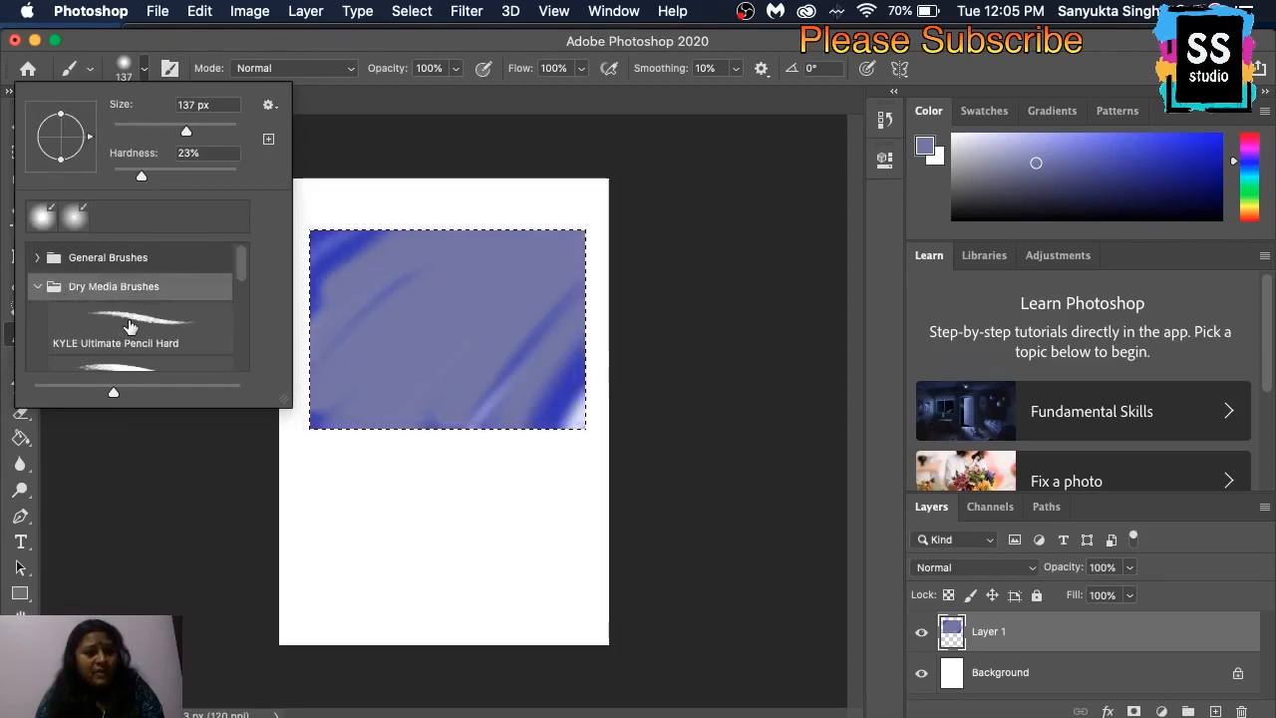
pyautogui.moveTo(240, 276)
pyautogui.mouseDown()
pyautogui.moveTo(237, 336)
pyautogui.moveTo(236, 317)
pyautogui.mouseUp()
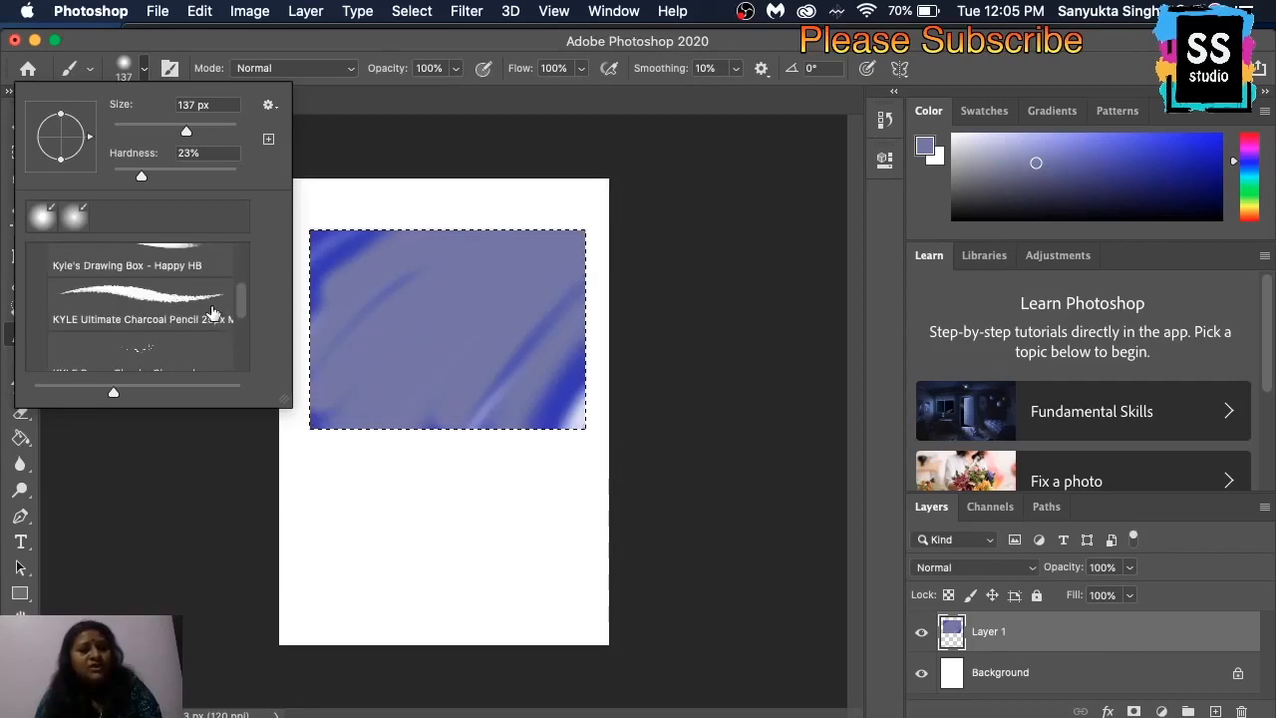
pyautogui.click(209, 306)
pyautogui.click(363, 325)
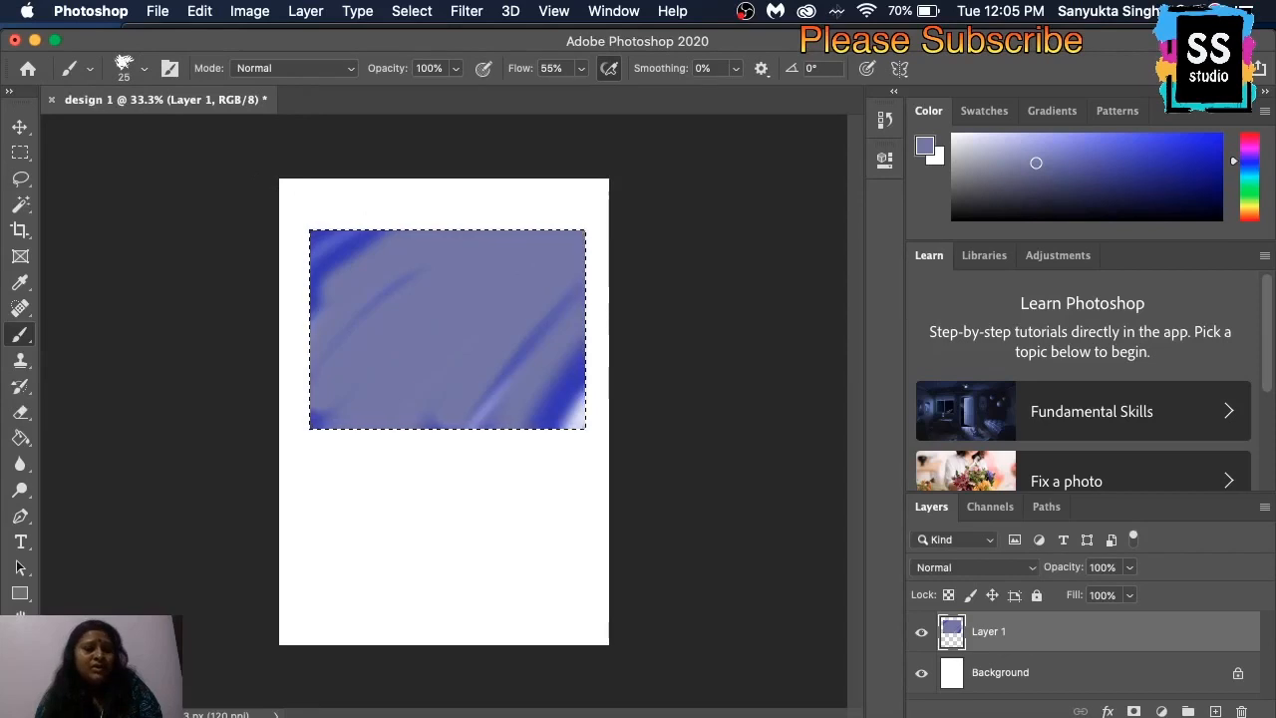
# Step: Set the foreground colour to #13131a and draw looping freehand lines across the selected rectangle
pyautogui.click(16, 701)
pyautogui.click(449, 466)
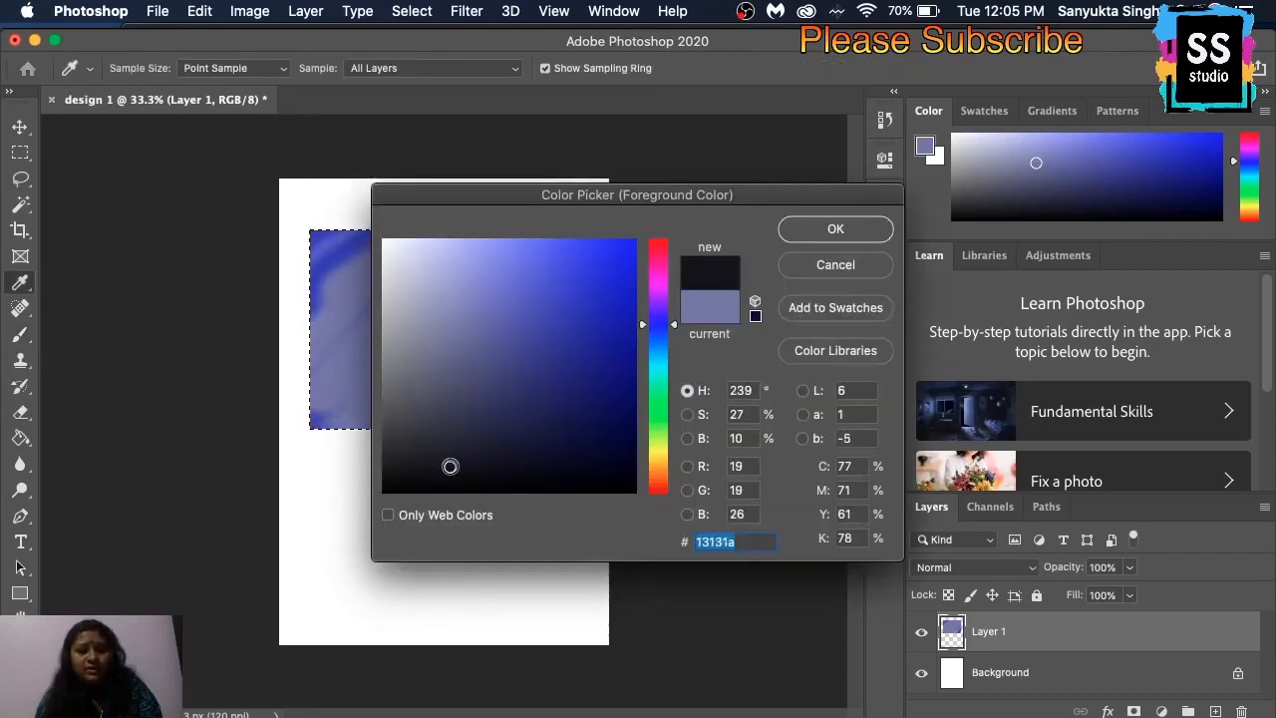
pyautogui.click(835, 228)
pyautogui.press('b')
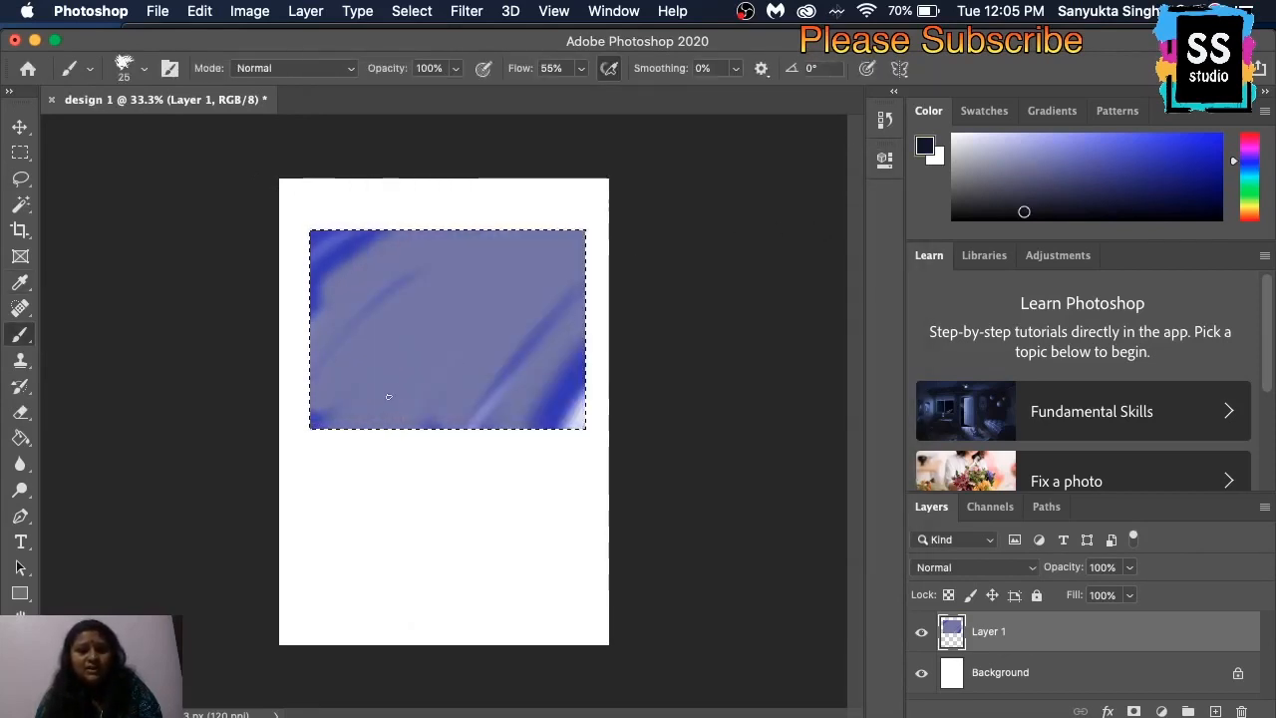
pyautogui.moveTo(388, 397)
pyautogui.mouseDown()
pyautogui.moveTo(399, 343)
pyautogui.moveTo(522, 313)
pyautogui.moveTo(584, 275)
pyautogui.moveTo(524, 245)
pyautogui.moveTo(423, 350)
pyautogui.moveTo(331, 392)
pyautogui.moveTo(437, 317)
pyautogui.moveTo(613, 347)
pyautogui.moveTo(447, 265)
pyautogui.moveTo(420, 425)
pyautogui.moveTo(350, 441)
pyautogui.moveTo(453, 337)
pyautogui.moveTo(596, 340)
pyautogui.moveTo(373, 273)
pyautogui.mouseUp()
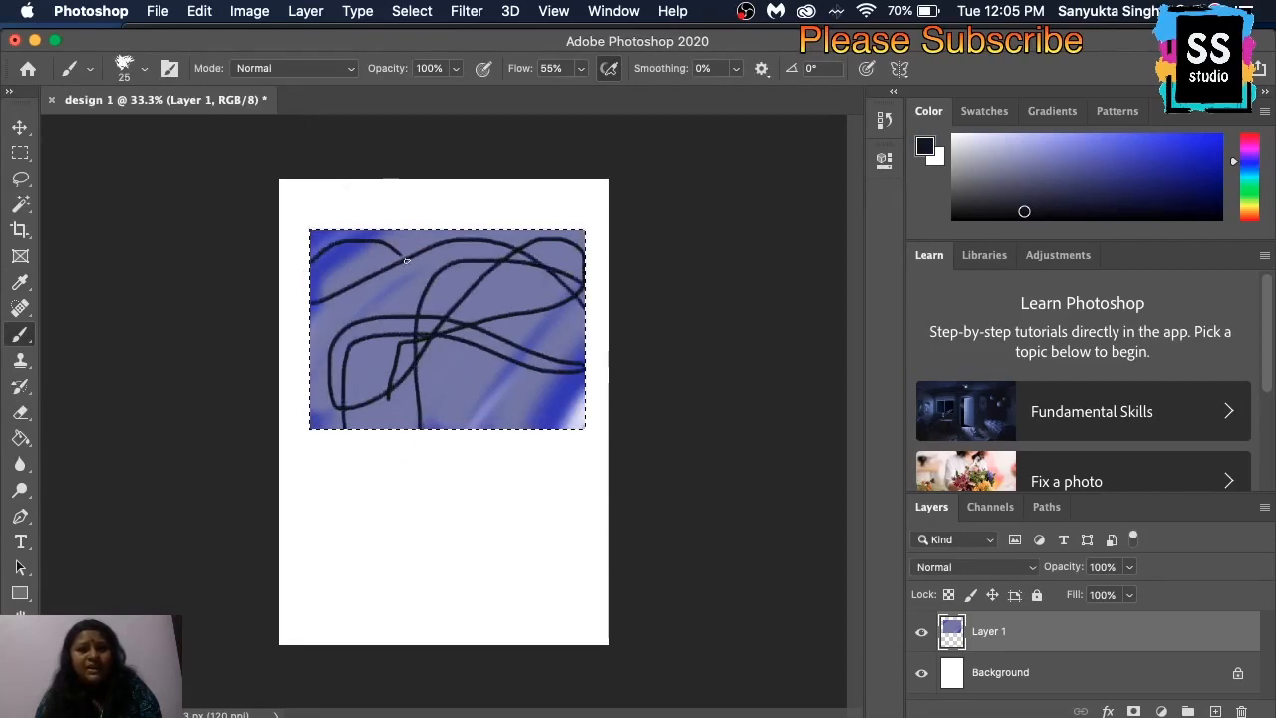
# Step: Enlarge the charcoal brush to 332 px and paint over the selected rectangle until it is almost entirely near-black
pyautogui.click(147, 71)
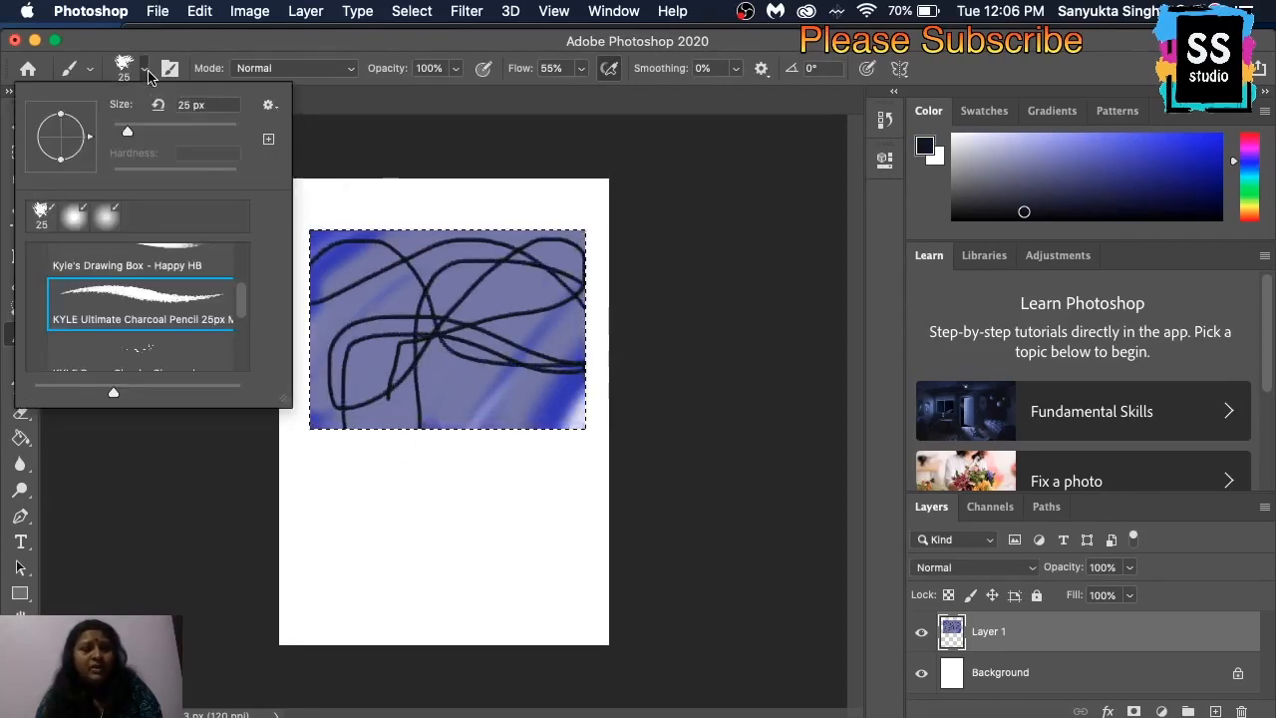
pyautogui.moveTo(128, 130); pyautogui.dragTo(213, 131)
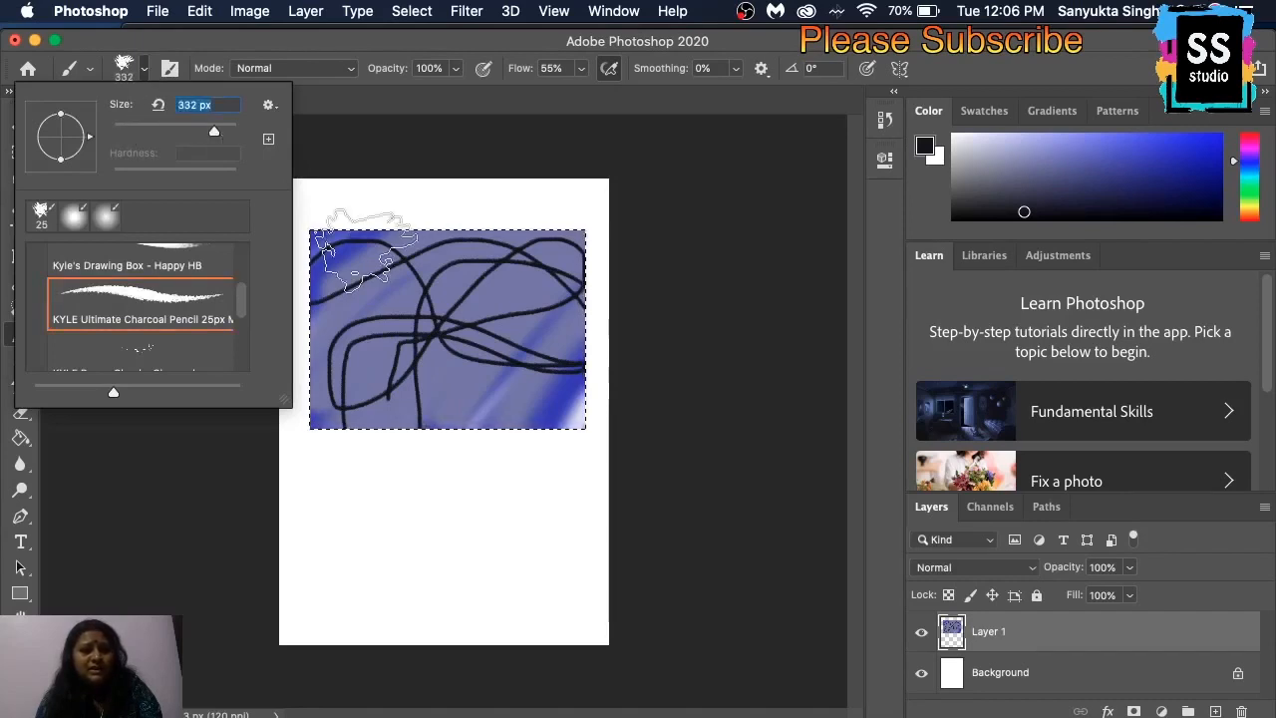
pyautogui.moveTo(366, 250); pyautogui.dragTo(349, 369)
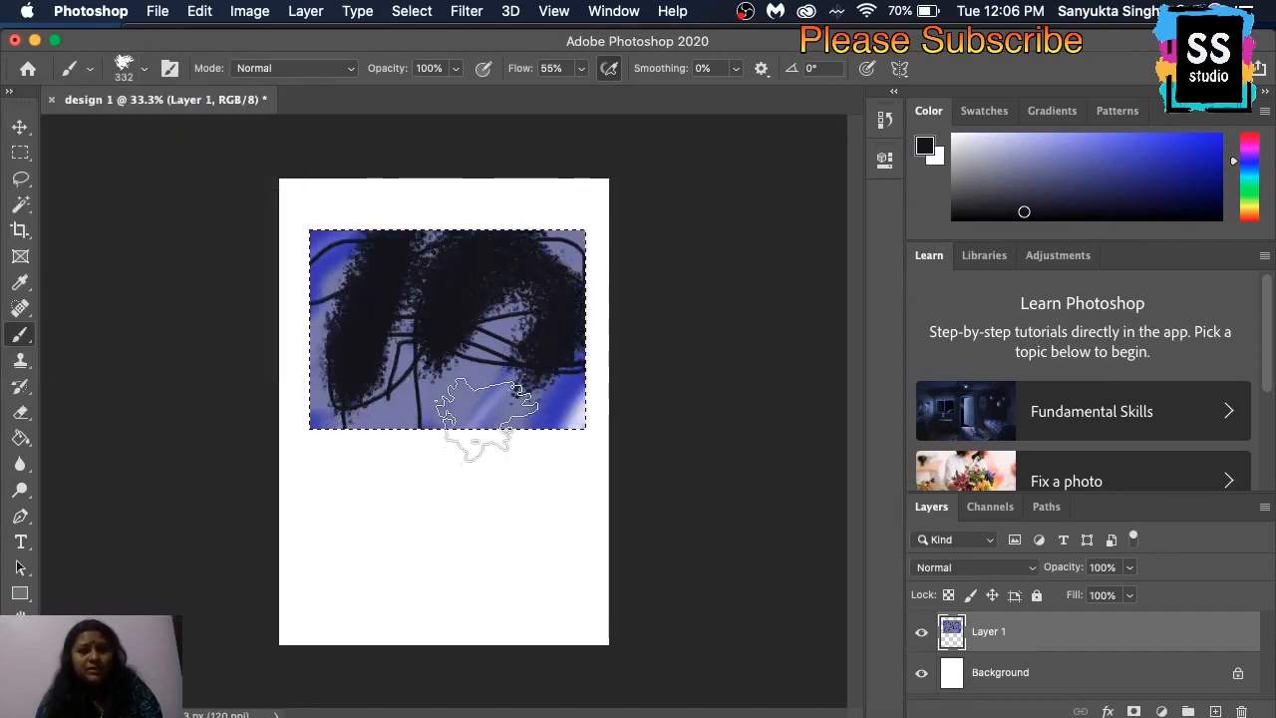
pyautogui.moveTo(505, 284)
pyautogui.mouseDown()
pyautogui.moveTo(431, 467)
pyautogui.moveTo(346, 251)
pyautogui.moveTo(342, 399)
pyautogui.moveTo(302, 275)
pyautogui.moveTo(359, 200)
pyautogui.moveTo(387, 301)
pyautogui.moveTo(546, 200)
pyautogui.moveTo(520, 311)
pyautogui.mouseUp()
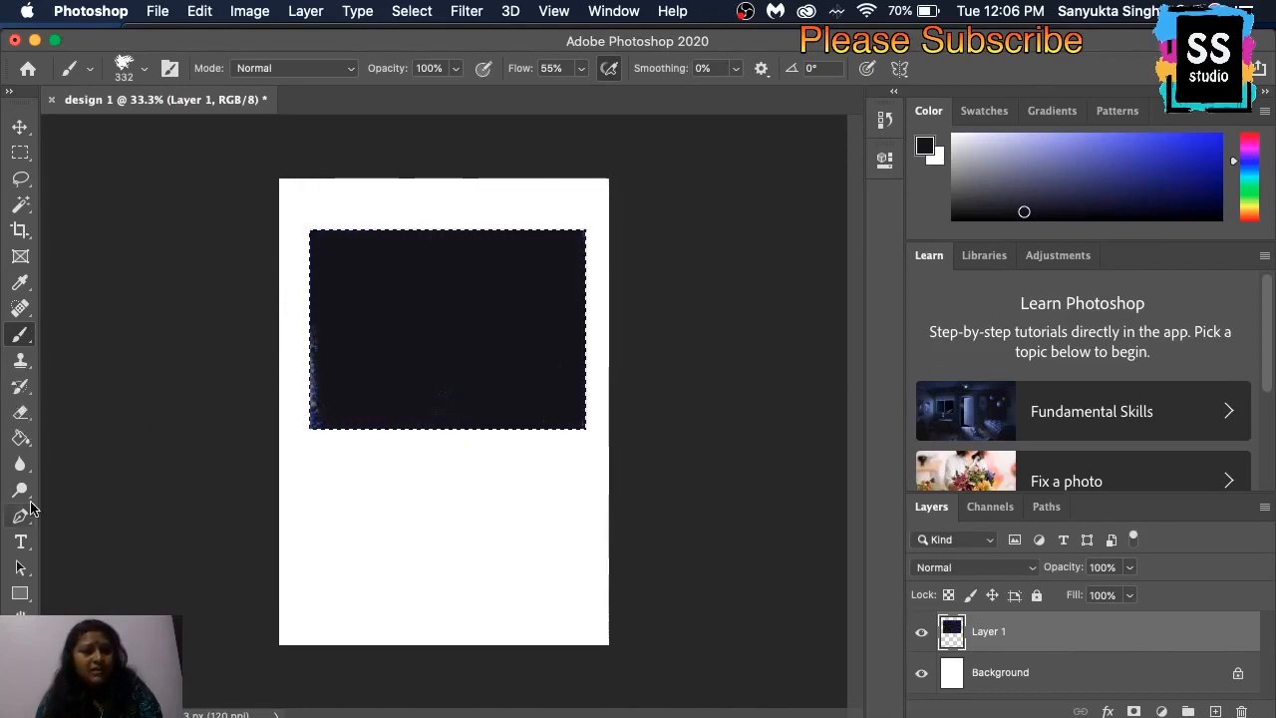
# Step: Set the foreground colour to the dark slate blue #313242
pyautogui.click(20, 653)
pyautogui.click(446, 427)
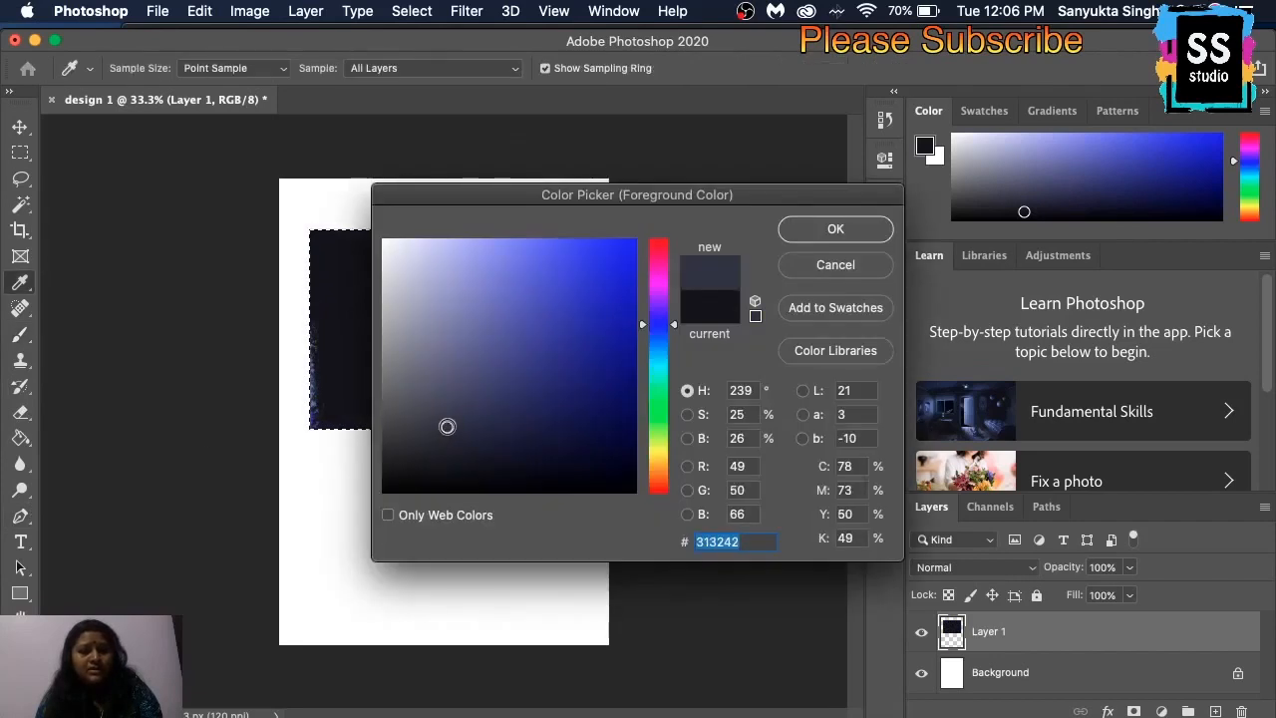
pyautogui.click(854, 231)
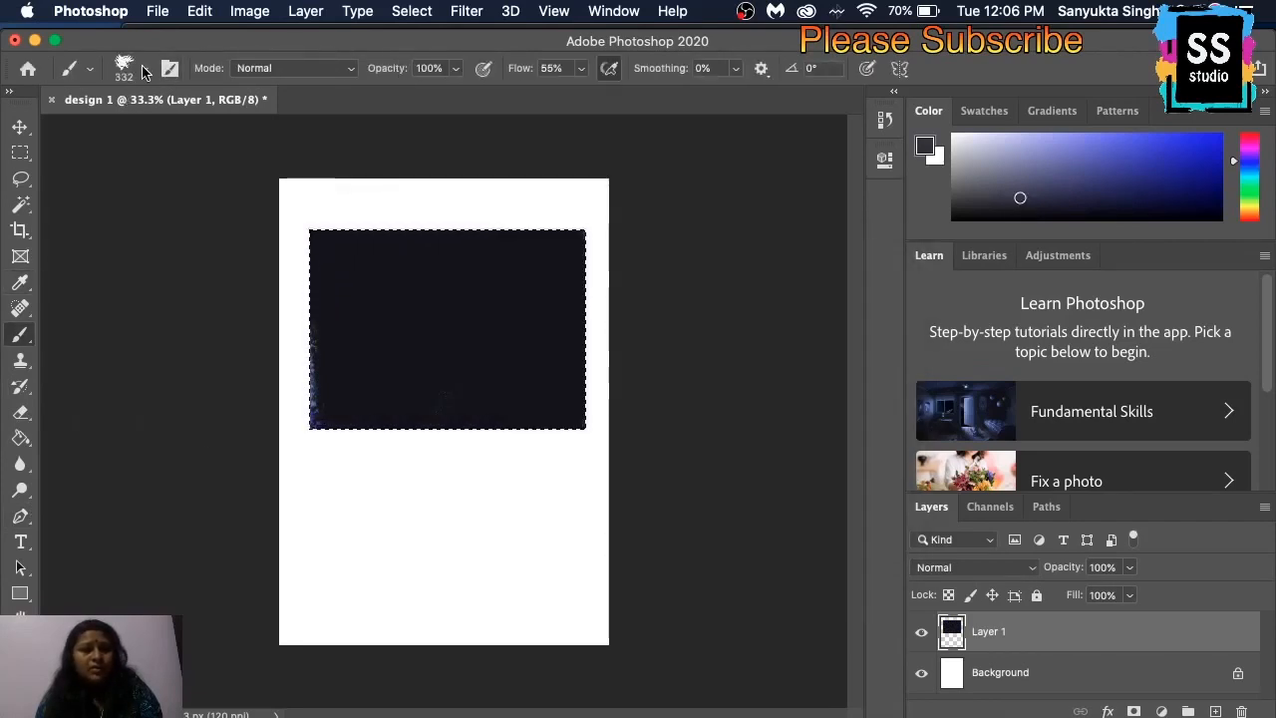
# Step: Pick the recently used soft round brush with 23% hardness, size it to 127 px and paint slate strokes over the rectangle
pyautogui.click(126, 72)
pyautogui.click(105, 219)
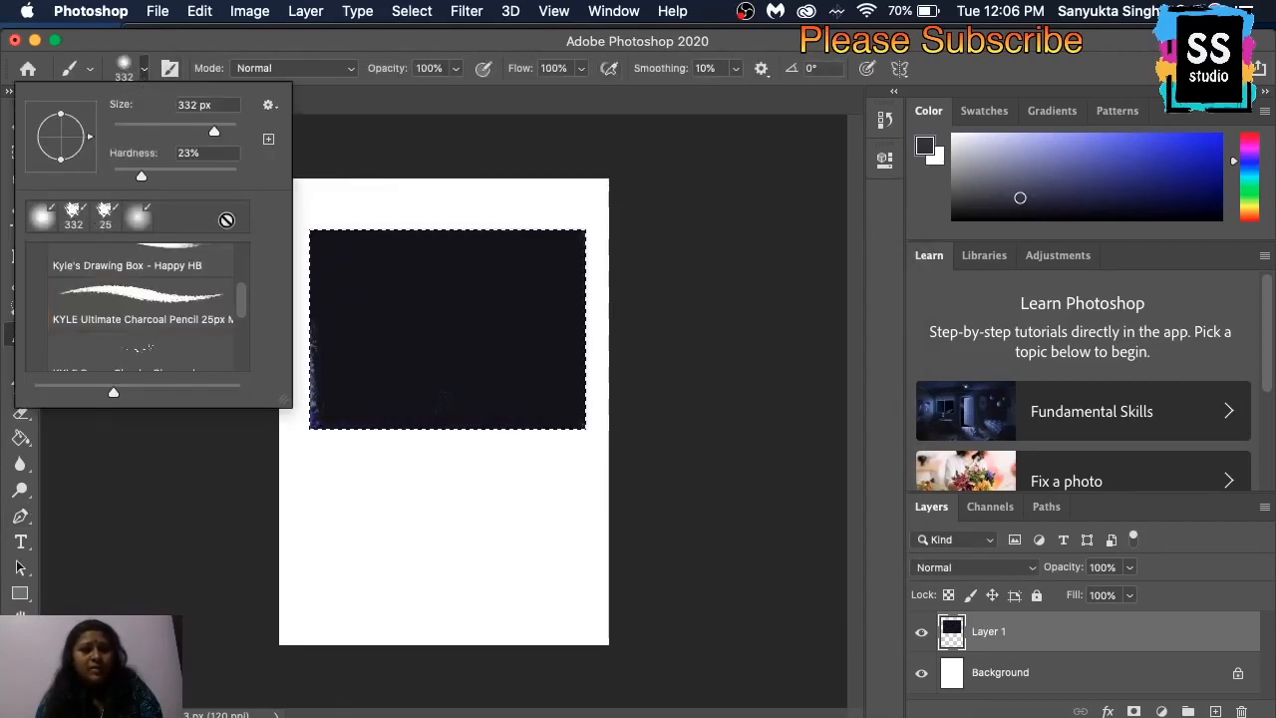
pyautogui.click(182, 131)
pyautogui.moveTo(333, 295)
pyautogui.mouseDown()
pyautogui.moveTo(464, 254)
pyautogui.moveTo(660, 87)
pyautogui.moveTo(503, 359)
pyautogui.moveTo(194, 550)
pyautogui.mouseUp()
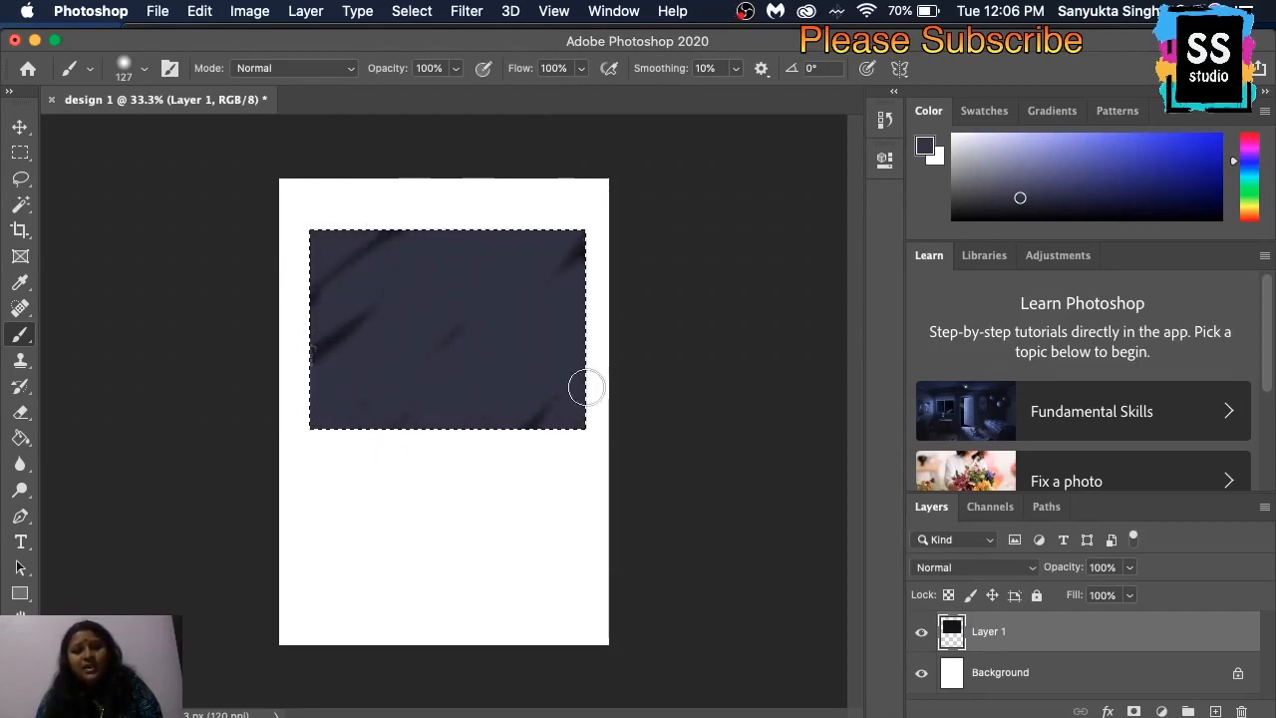
# Step: Add a new layer and extend the selection with a smaller rectangular marquee overlapping the lower edge of the painted rectangle
pyautogui.click(14, 156)
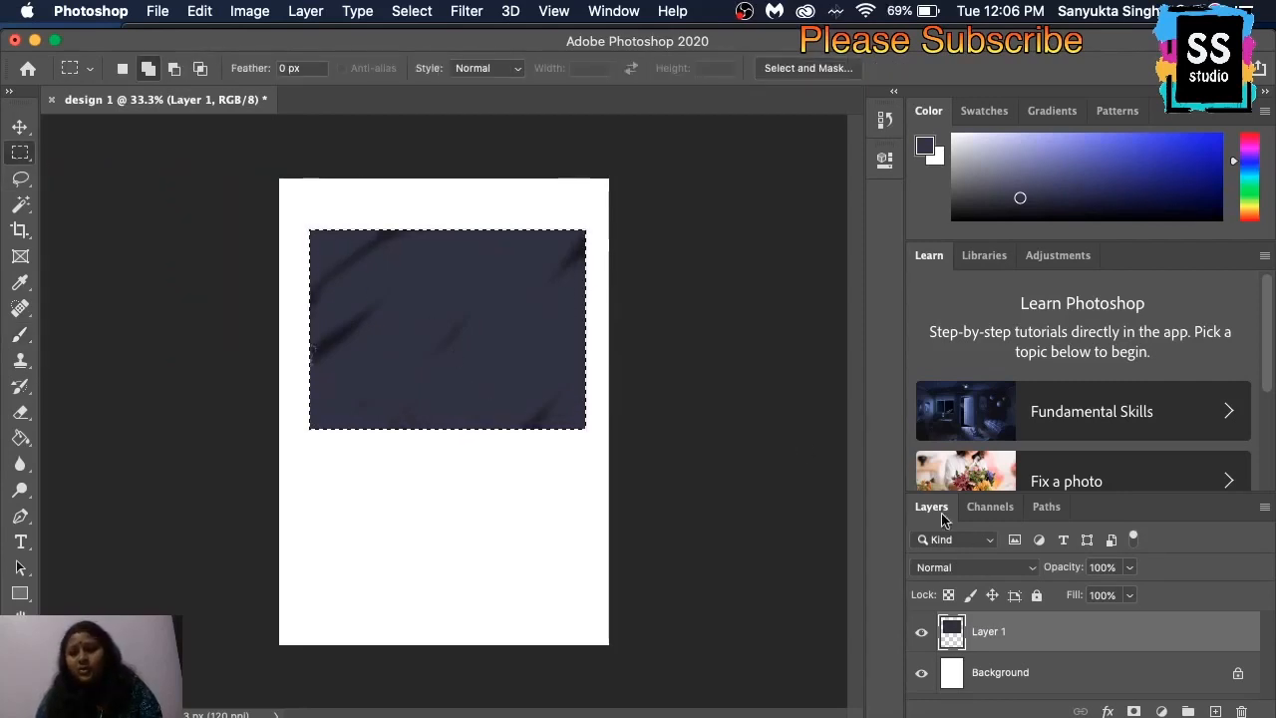
pyautogui.click(1216, 711)
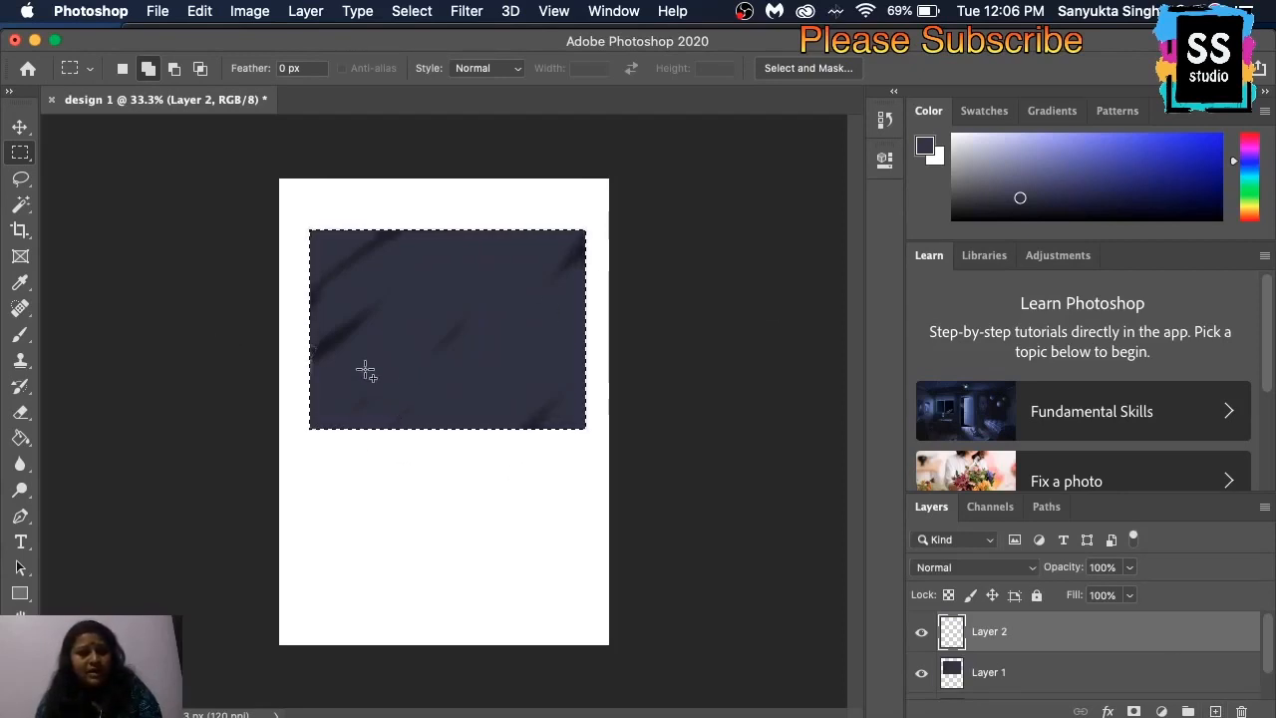
pyautogui.moveTo(365, 372); pyautogui.dragTo(538, 561)
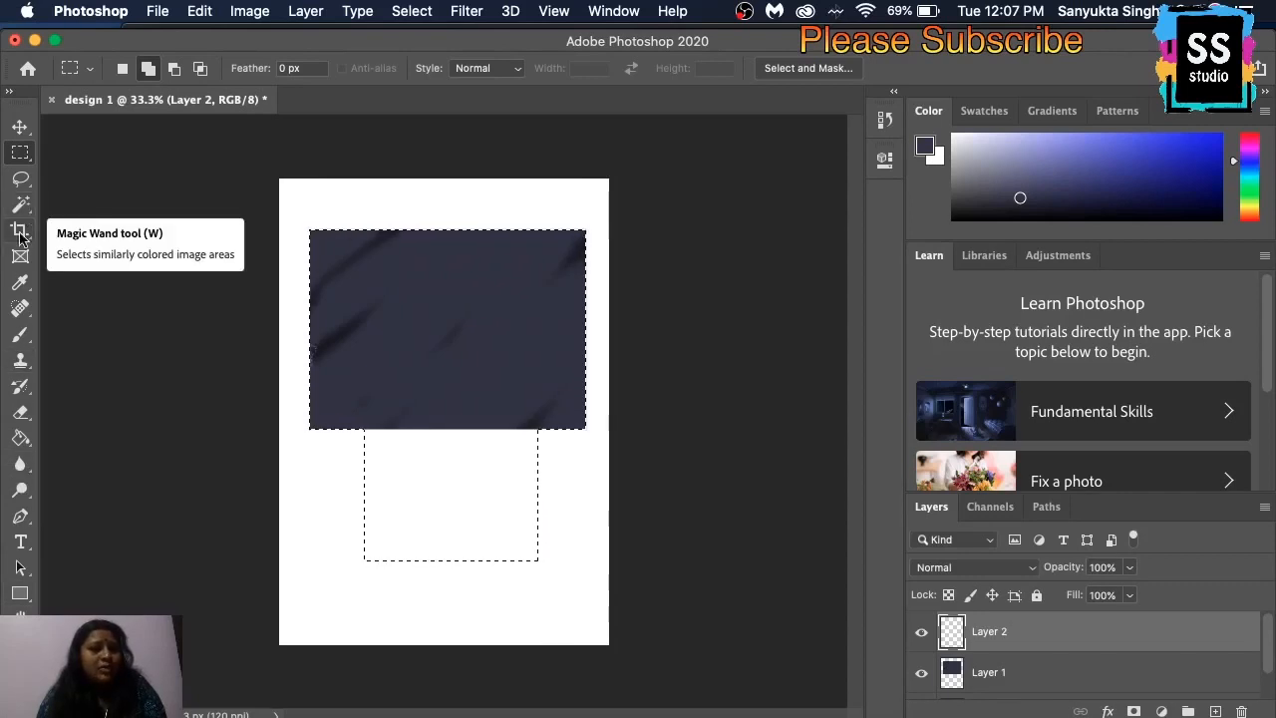
# Step: Activate the Brush tool and set the foreground colour to the medium blue #3f419e
pyautogui.click(19, 347)
pyautogui.click(19, 336)
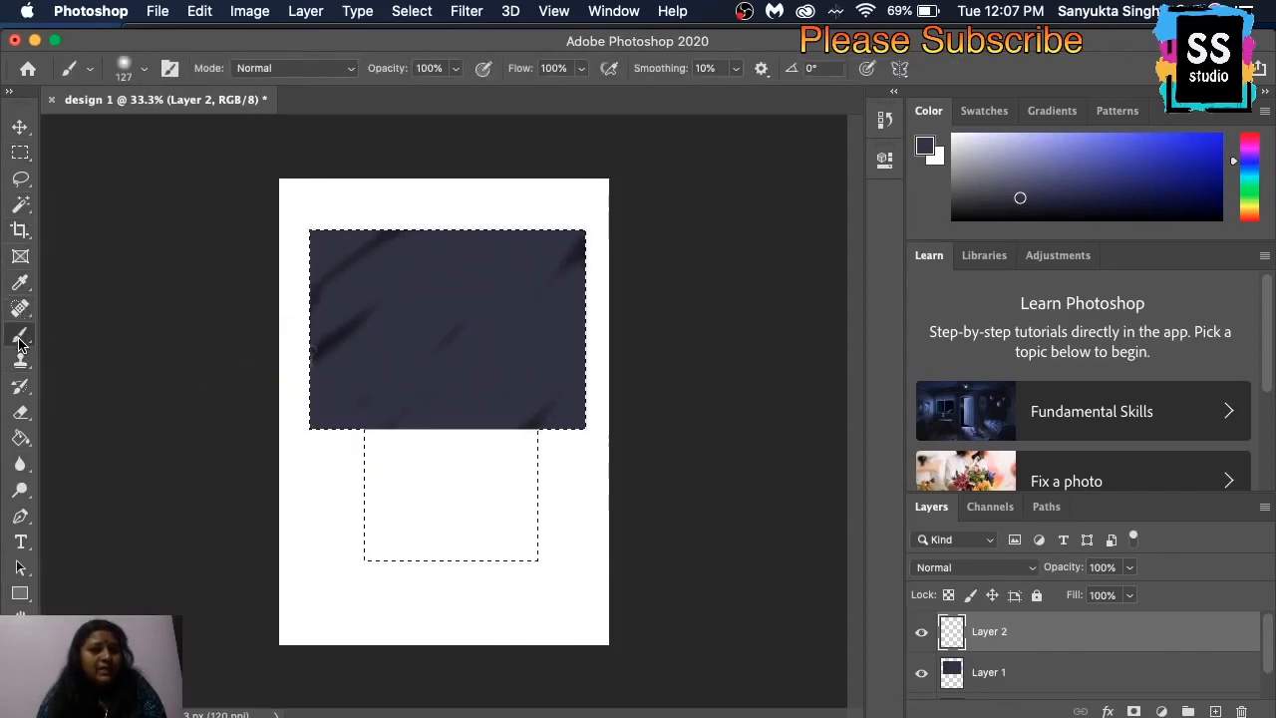
pyautogui.click(14, 610)
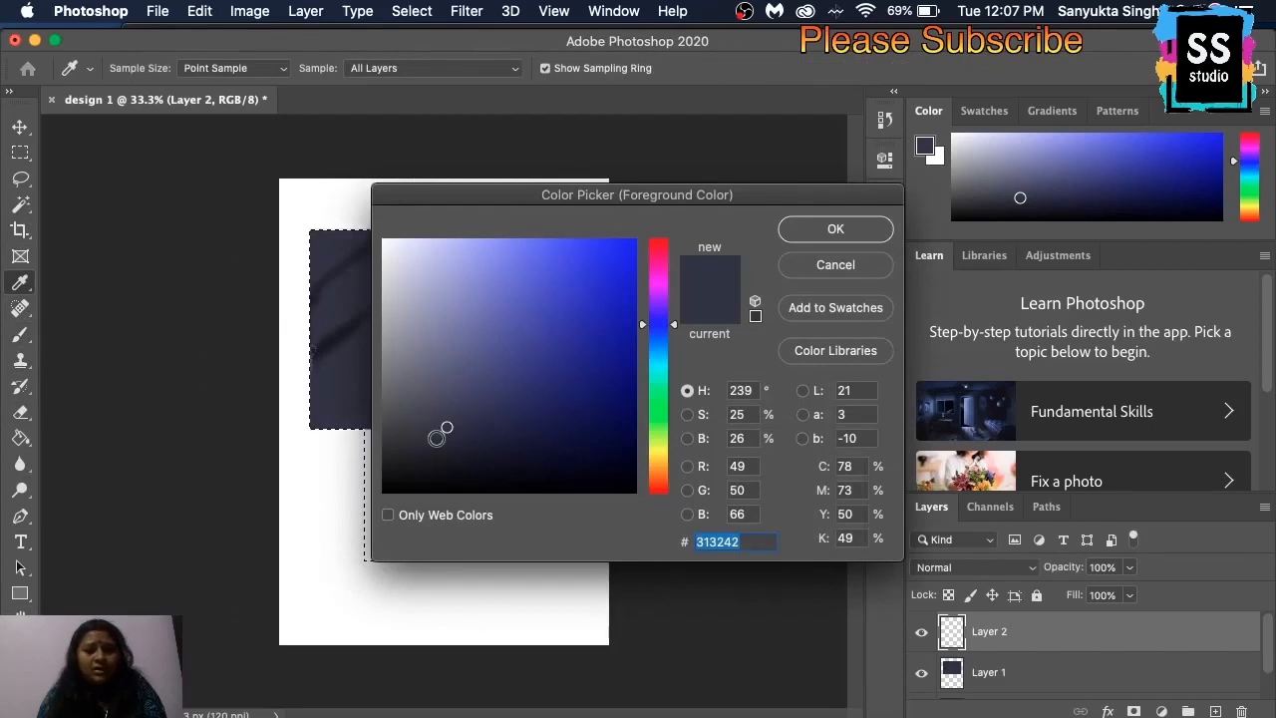
pyautogui.click(420, 454)
pyautogui.click(535, 334)
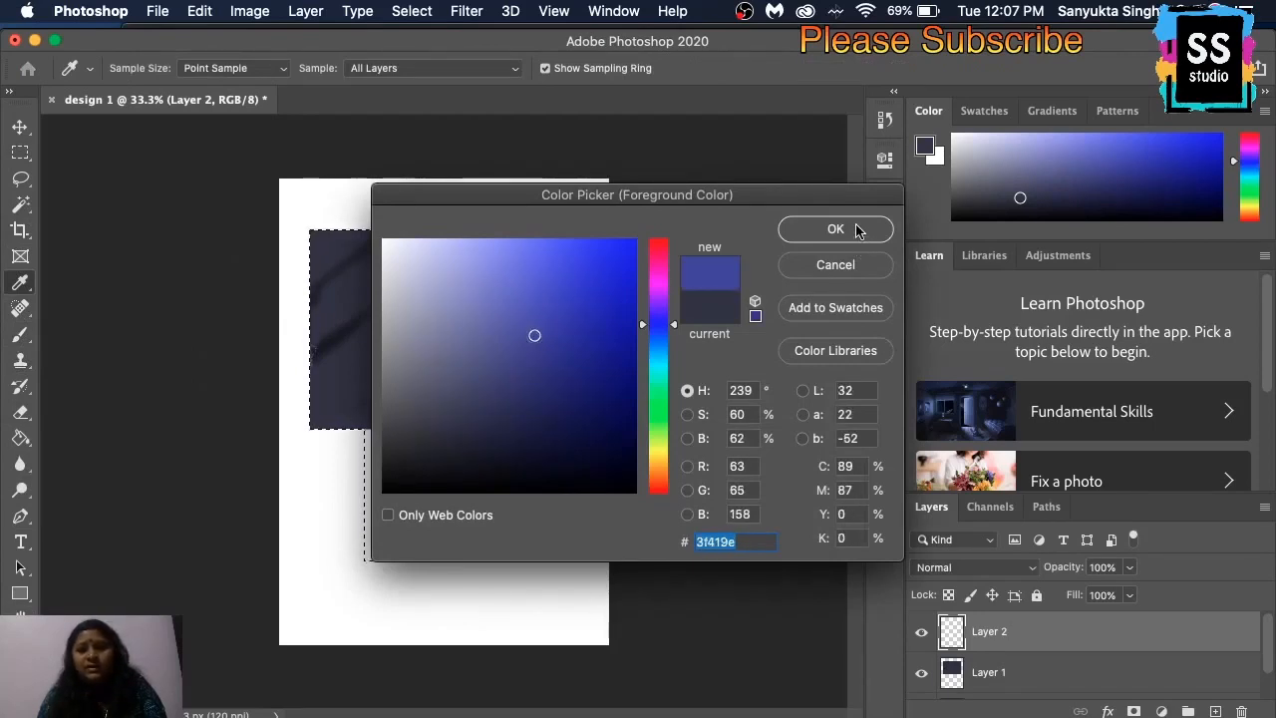
pyautogui.click(835, 228)
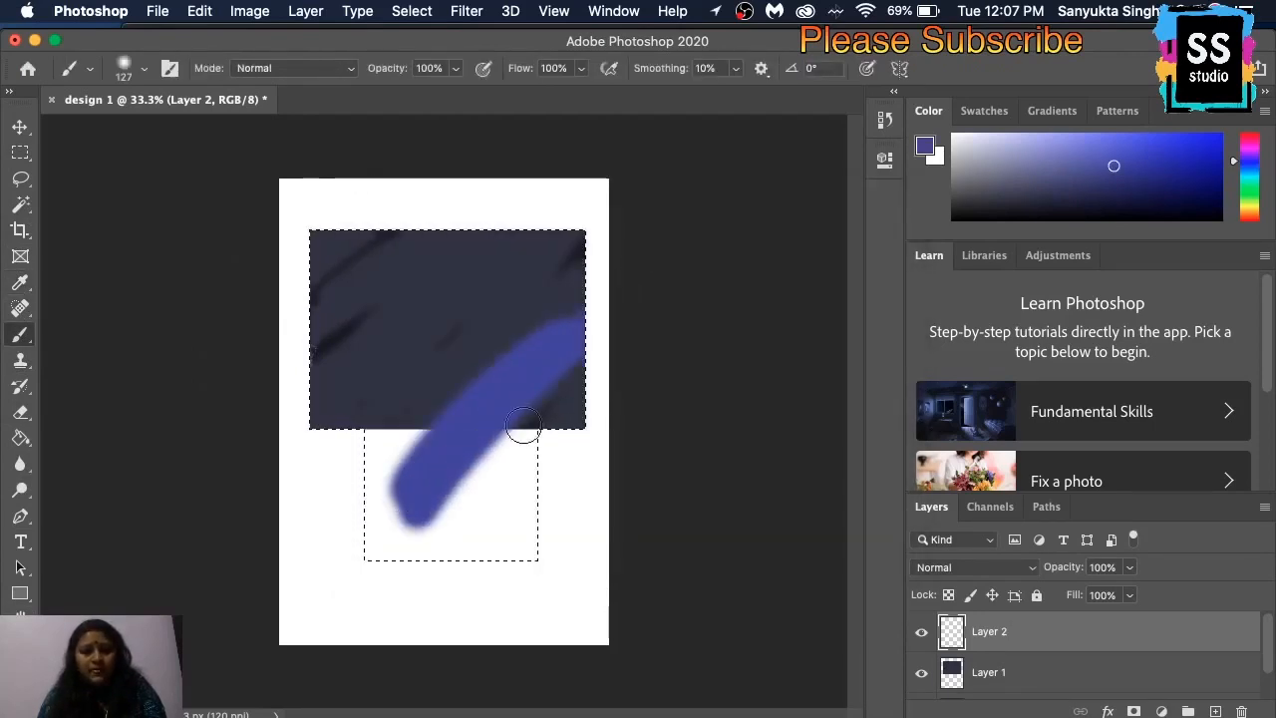
# Step: Paint blue brush strokes on Layer 2 across both the upper and lower parts of the combined selection
pyautogui.moveTo(528, 548)
pyautogui.mouseDown()
pyautogui.moveTo(410, 619)
pyautogui.moveTo(432, 502)
pyautogui.mouseUp()
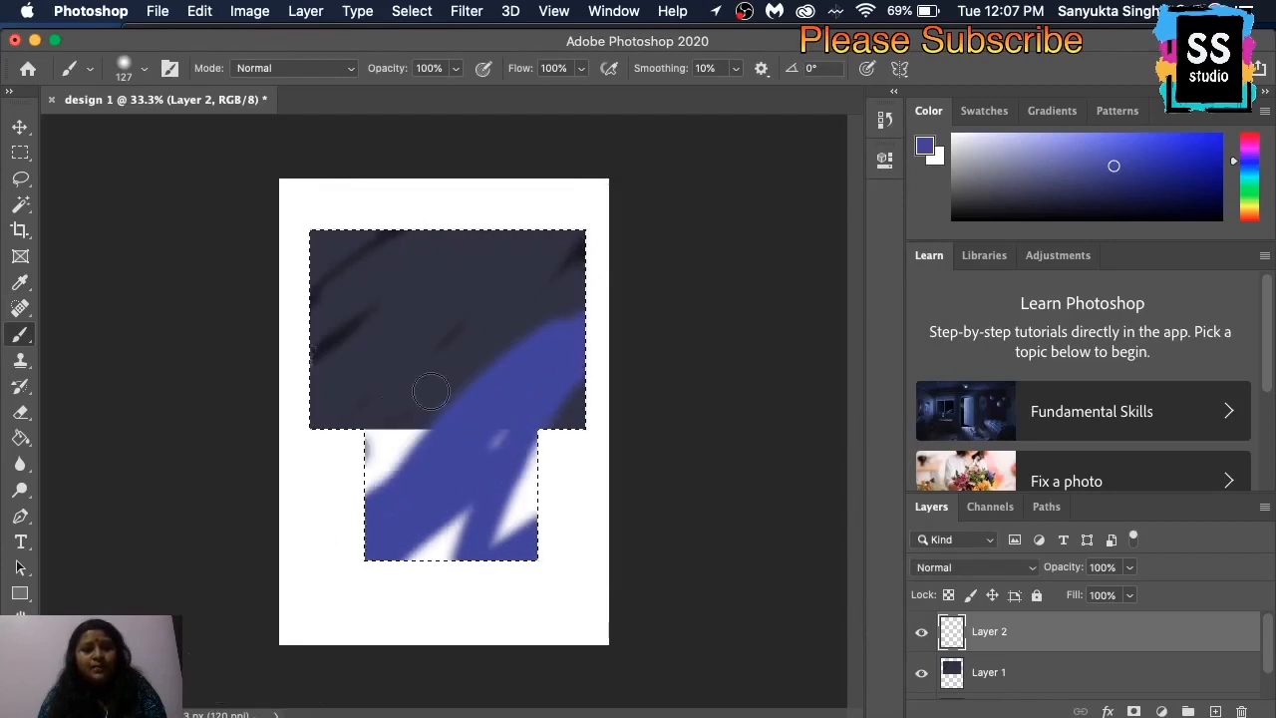
pyautogui.moveTo(429, 417); pyautogui.dragTo(369, 498)
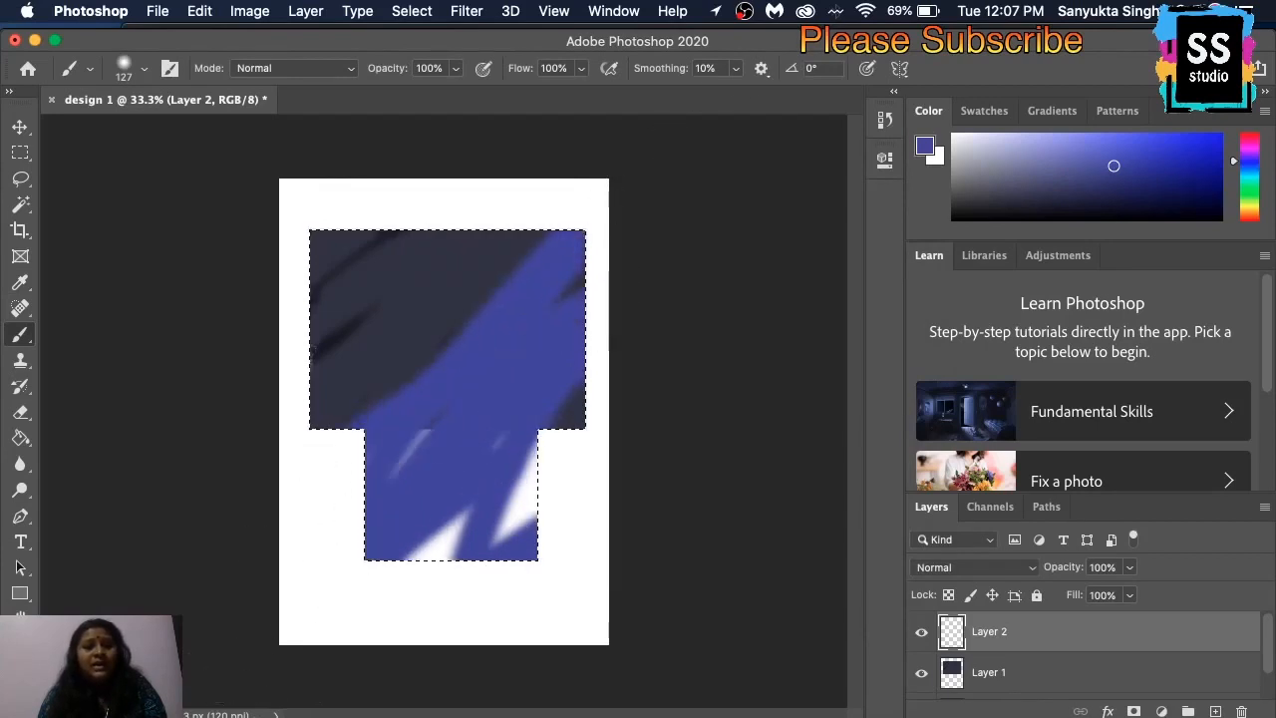
pyautogui.moveTo(569, 170); pyautogui.dragTo(387, 249)
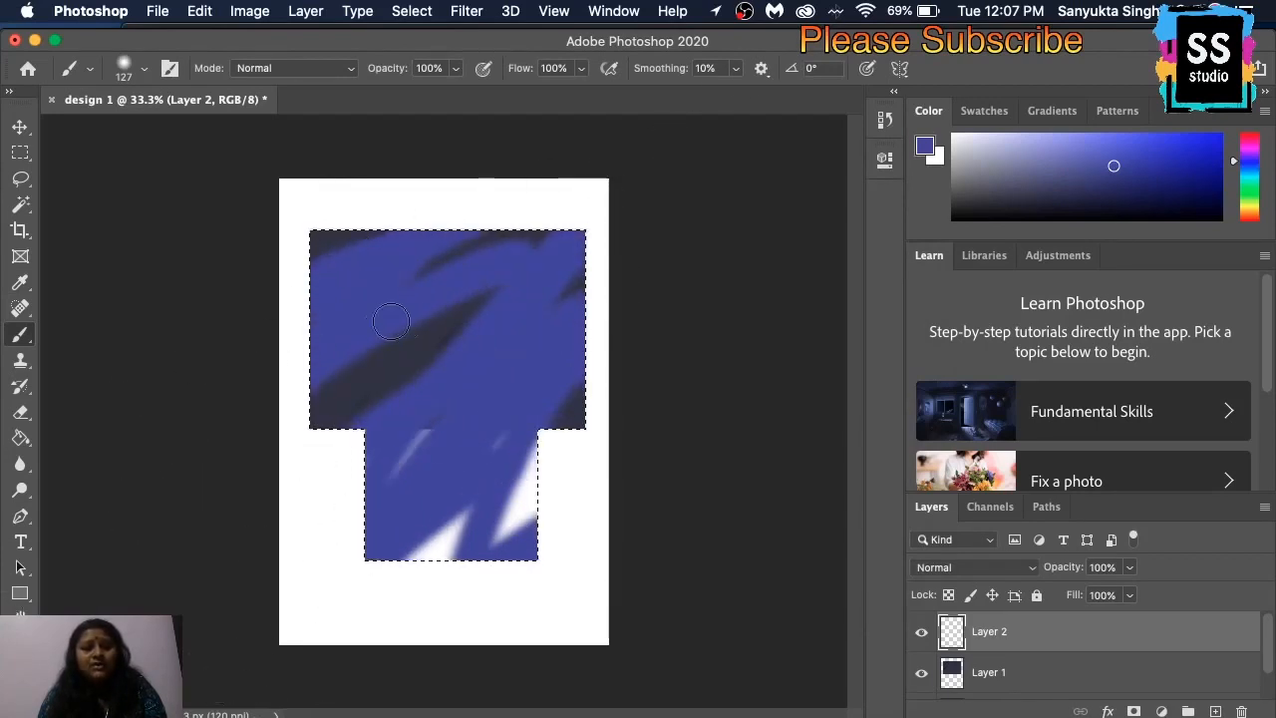
pyautogui.moveTo(511, 500); pyautogui.dragTo(396, 621)
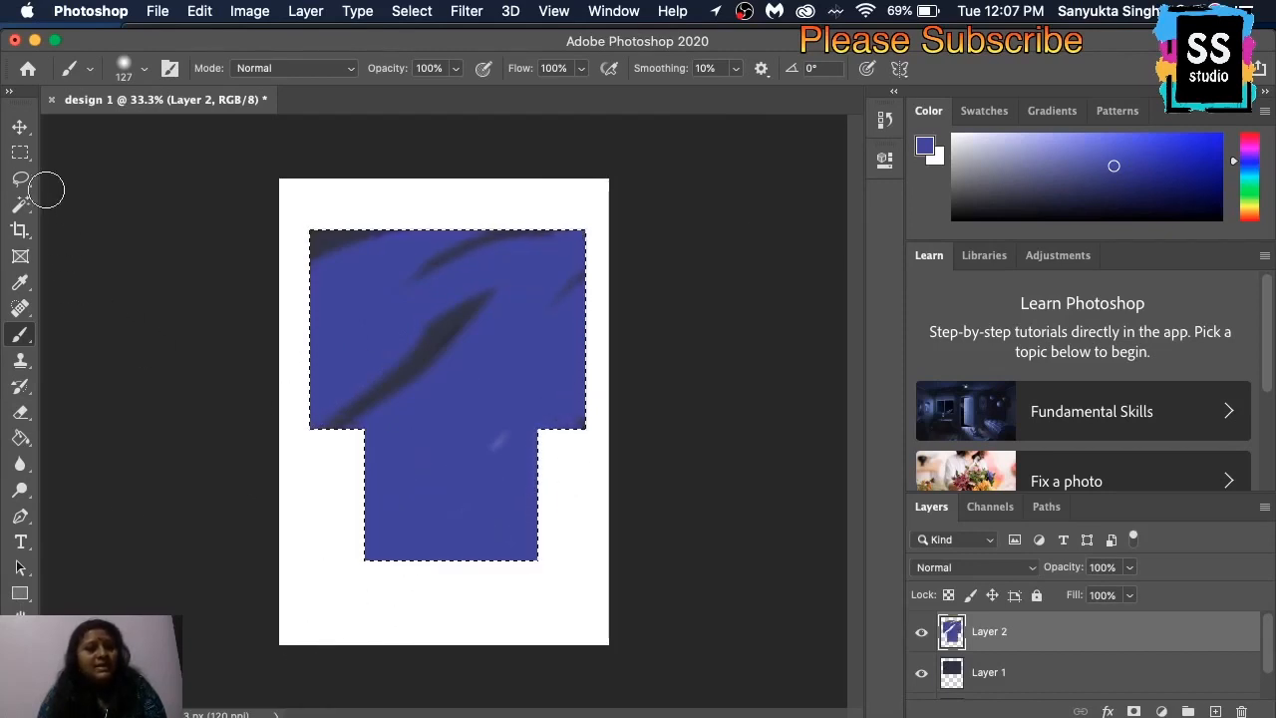
# Step: Subtract a large circular marquee from the upper-left part of the combined selection using the Elliptical Marquee tool
pyautogui.click(20, 152)
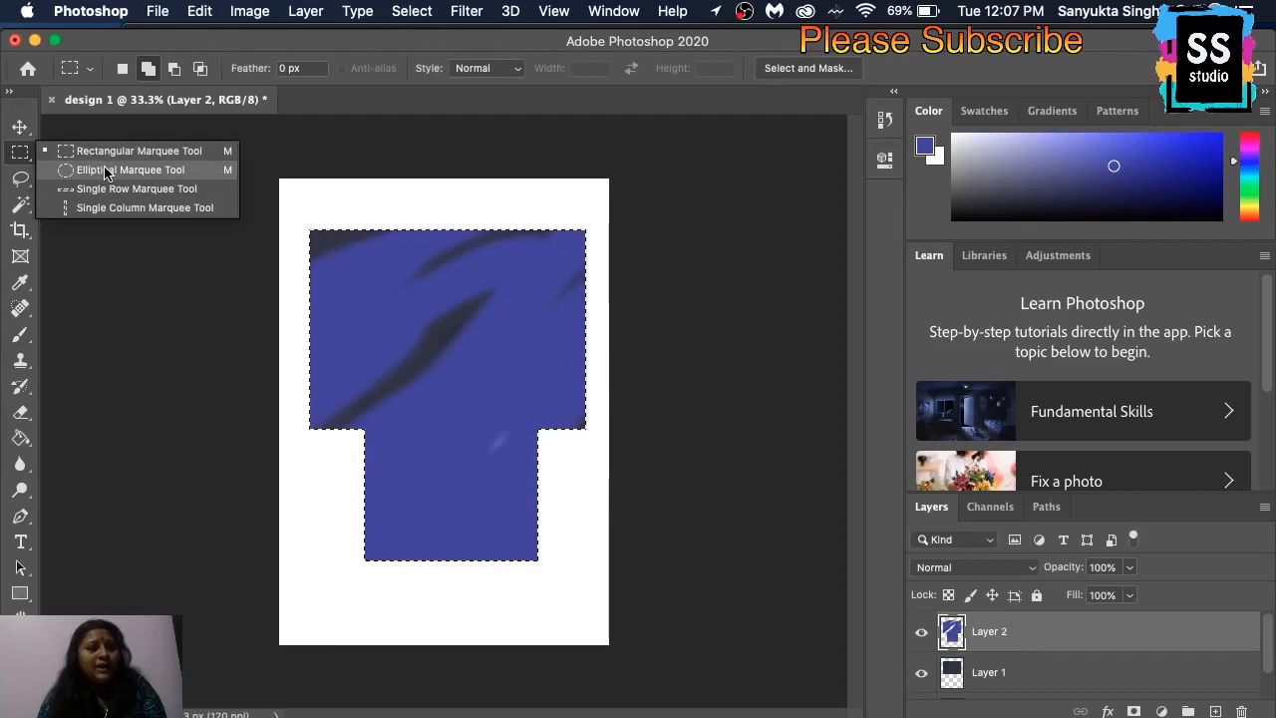
pyautogui.click(106, 170)
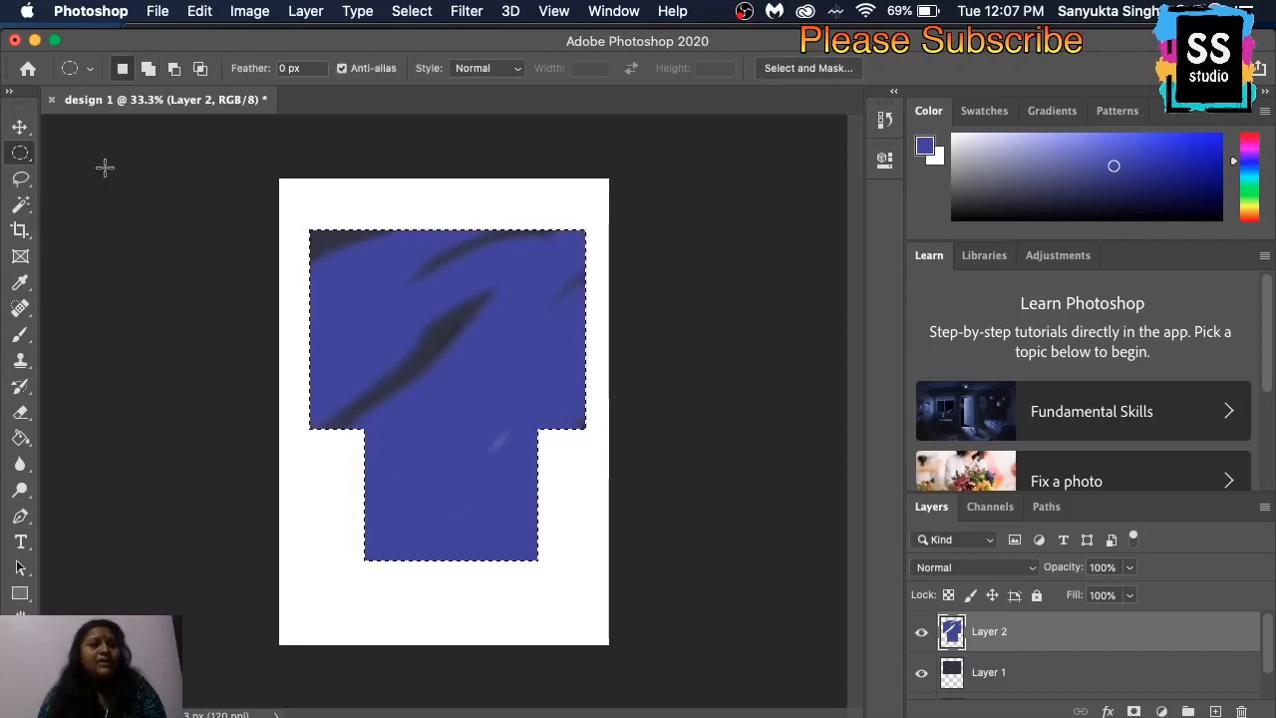
pyautogui.click(176, 71)
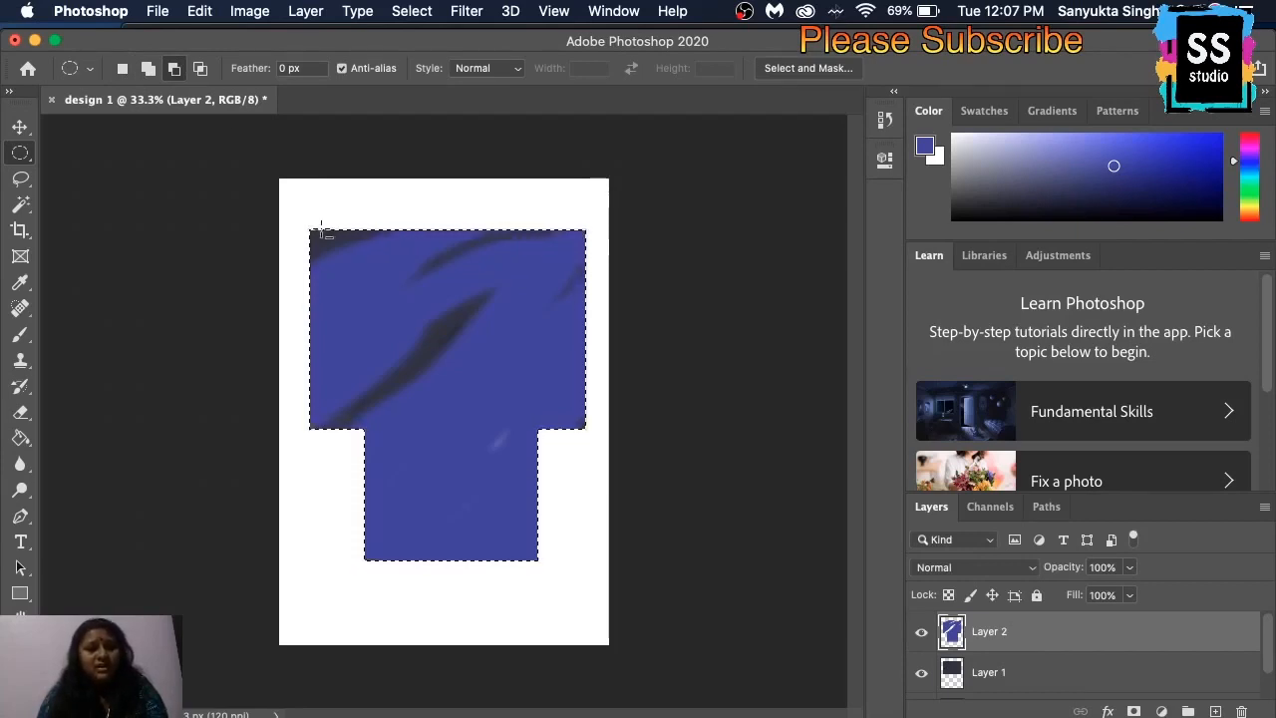
pyautogui.moveTo(308, 209); pyautogui.dragTo(490, 407)
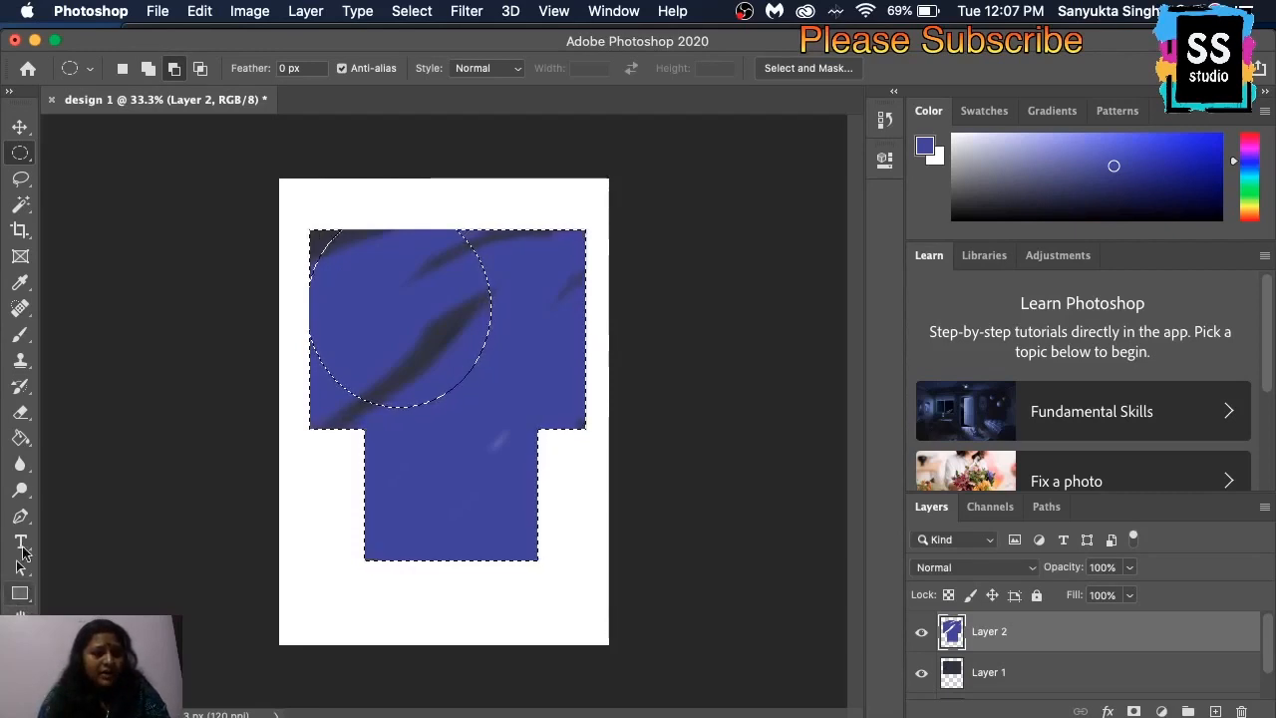
# Step: Activate the Brush tool and set the foreground colour to the near-black #131315
pyautogui.click(21, 336)
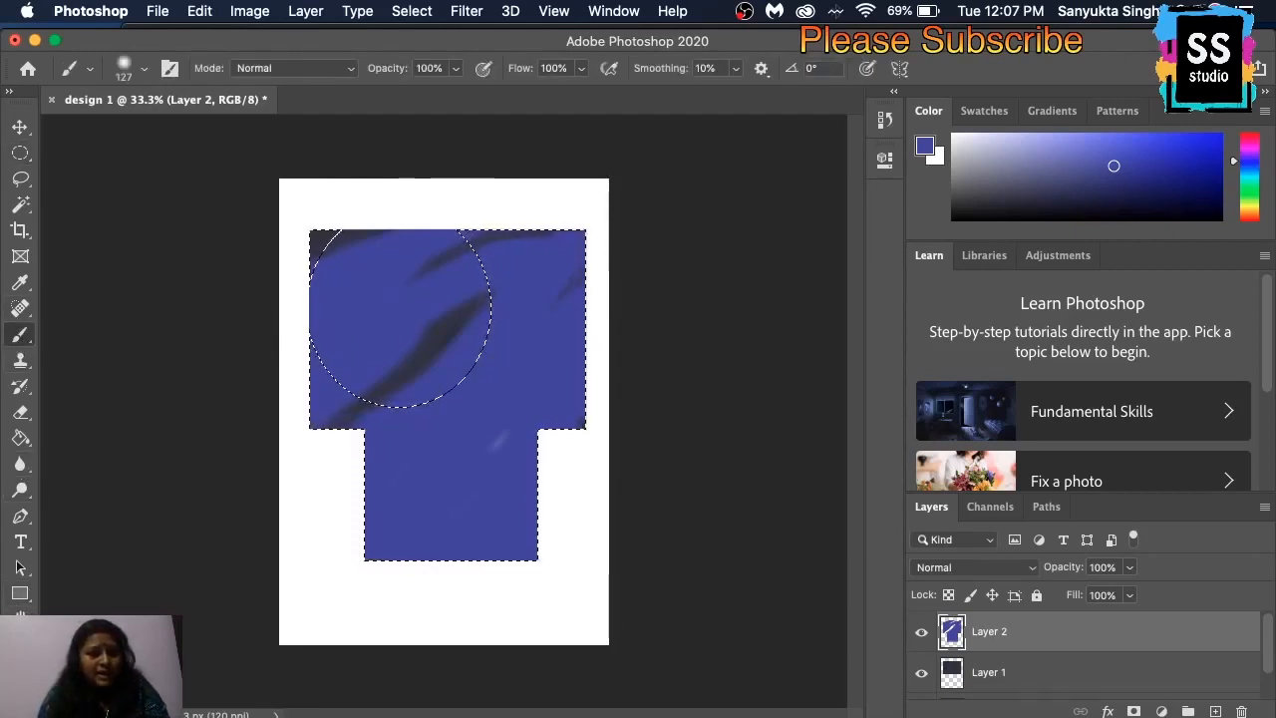
pyautogui.click(16, 698)
pyautogui.click(408, 472)
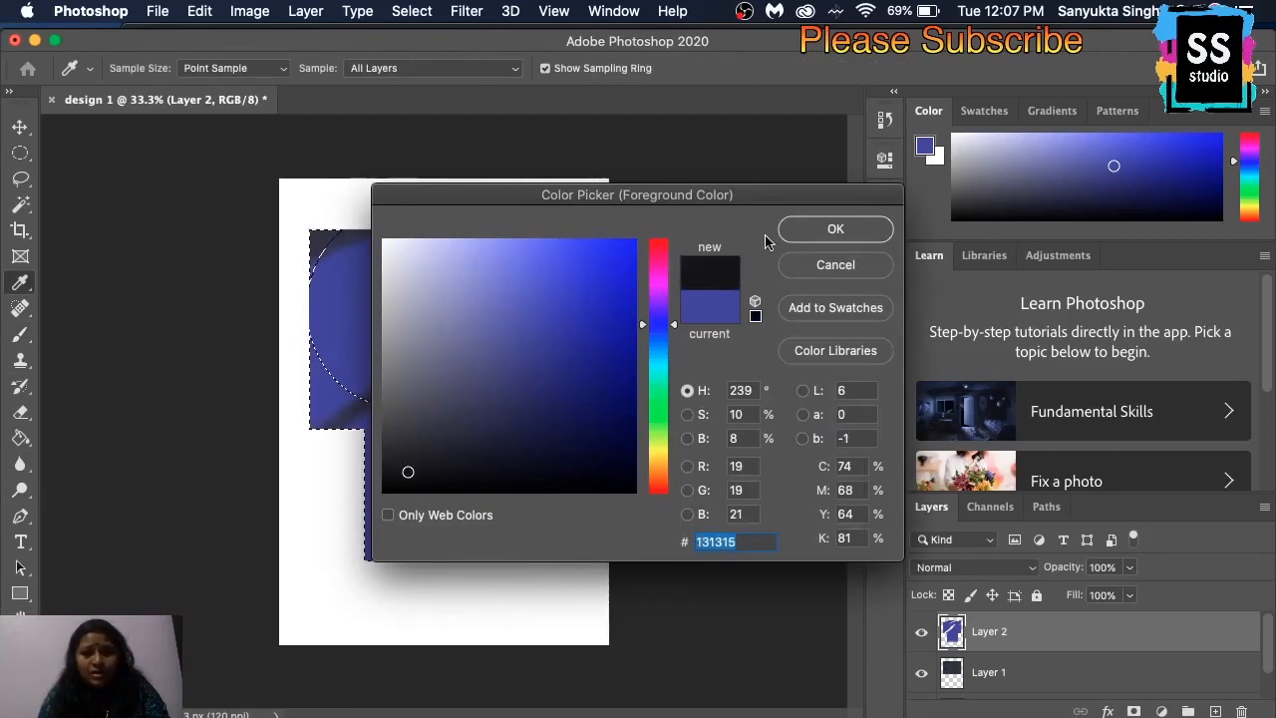
pyautogui.click(827, 230)
# Step: Try painting near-black brush strokes on Layer 2 across the selection around the circular cut-out, and undo them
pyautogui.moveTo(298, 285); pyautogui.dragTo(334, 582)
pyautogui.moveTo(549, 435); pyautogui.dragTo(452, 547)
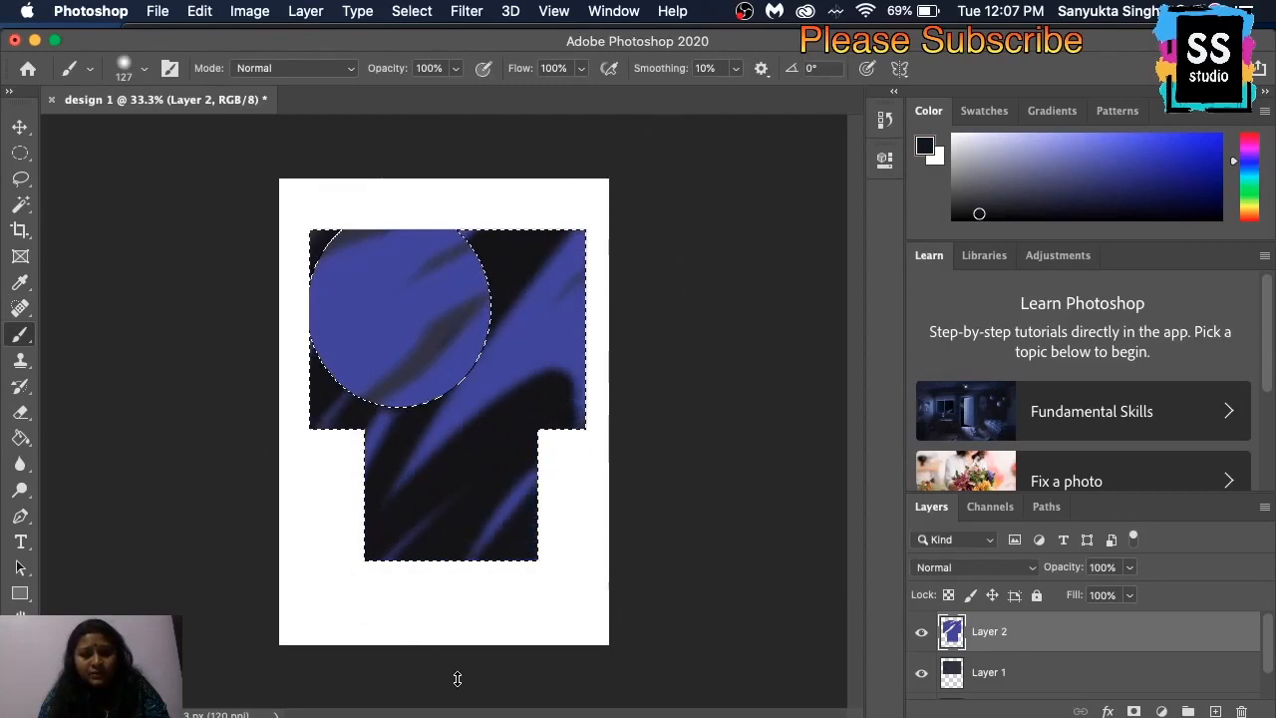
pyautogui.moveTo(458, 679)
pyautogui.mouseDown()
pyautogui.moveTo(563, 453)
pyautogui.moveTo(525, 291)
pyautogui.mouseUp()
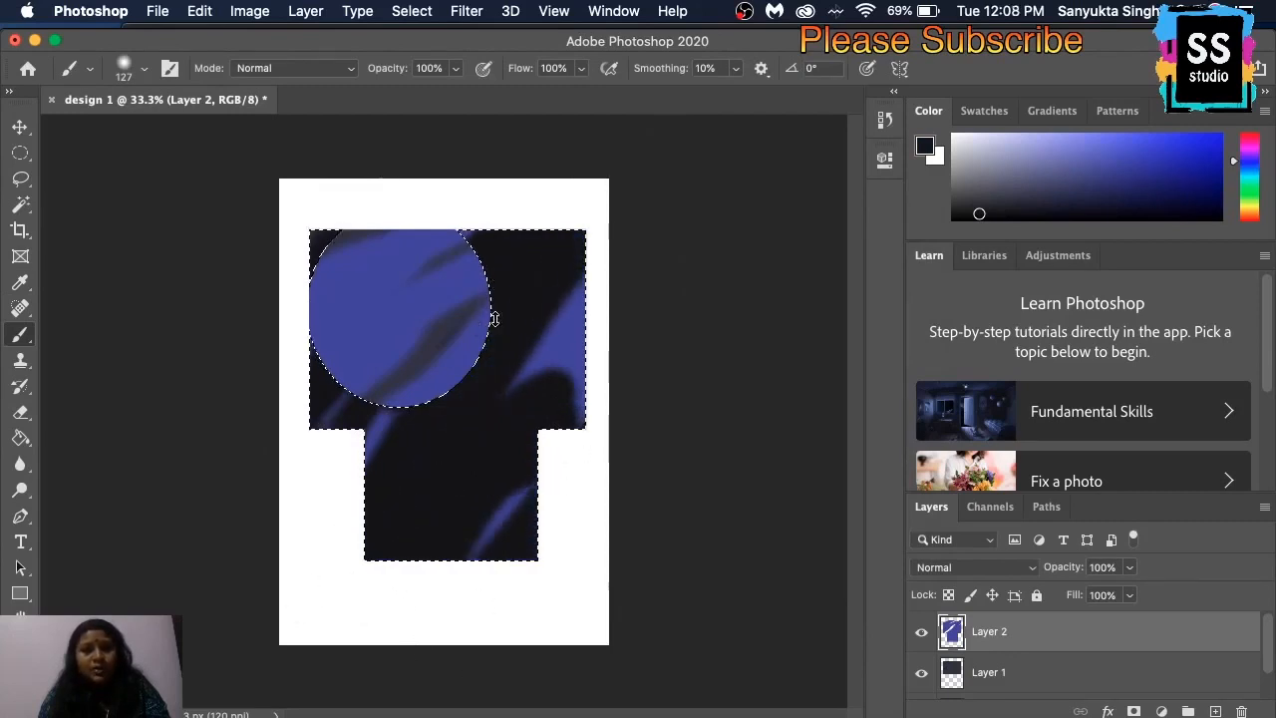
pyautogui.moveTo(587, 416); pyautogui.dragTo(595, 350)
pyautogui.moveTo(574, 395); pyautogui.dragTo(569, 402)
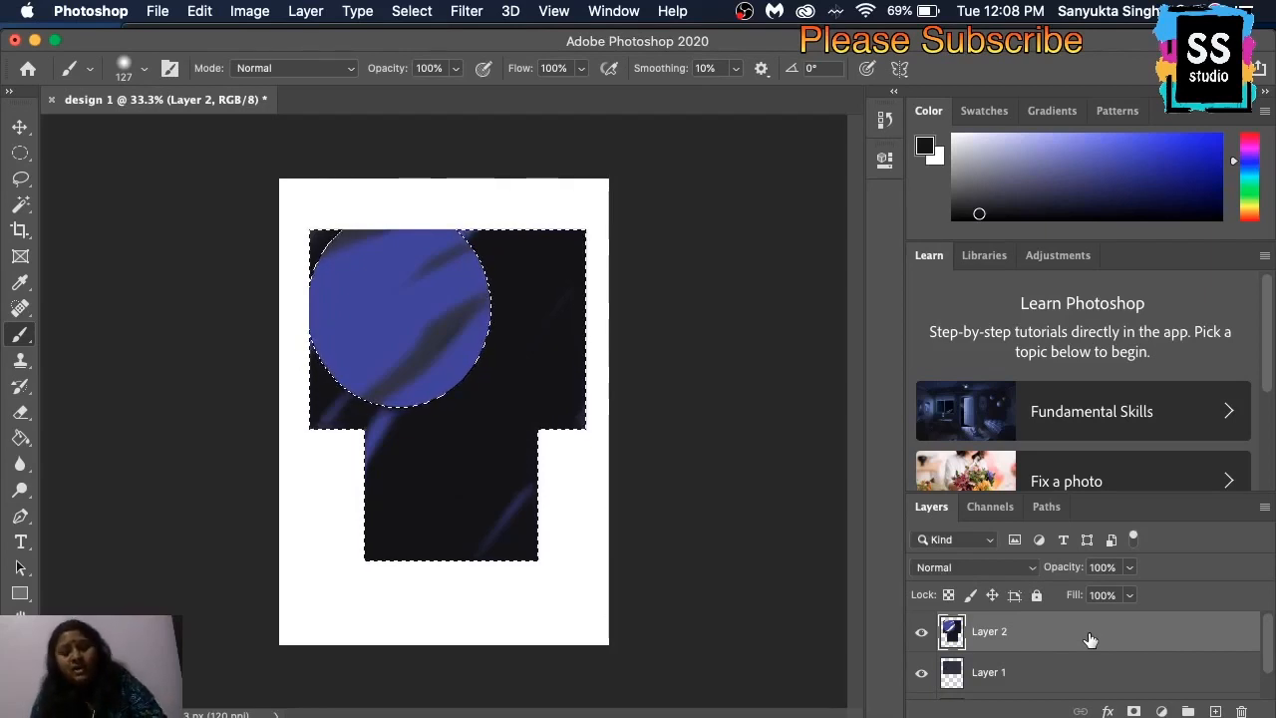
pyautogui.press('super+BackSpace')
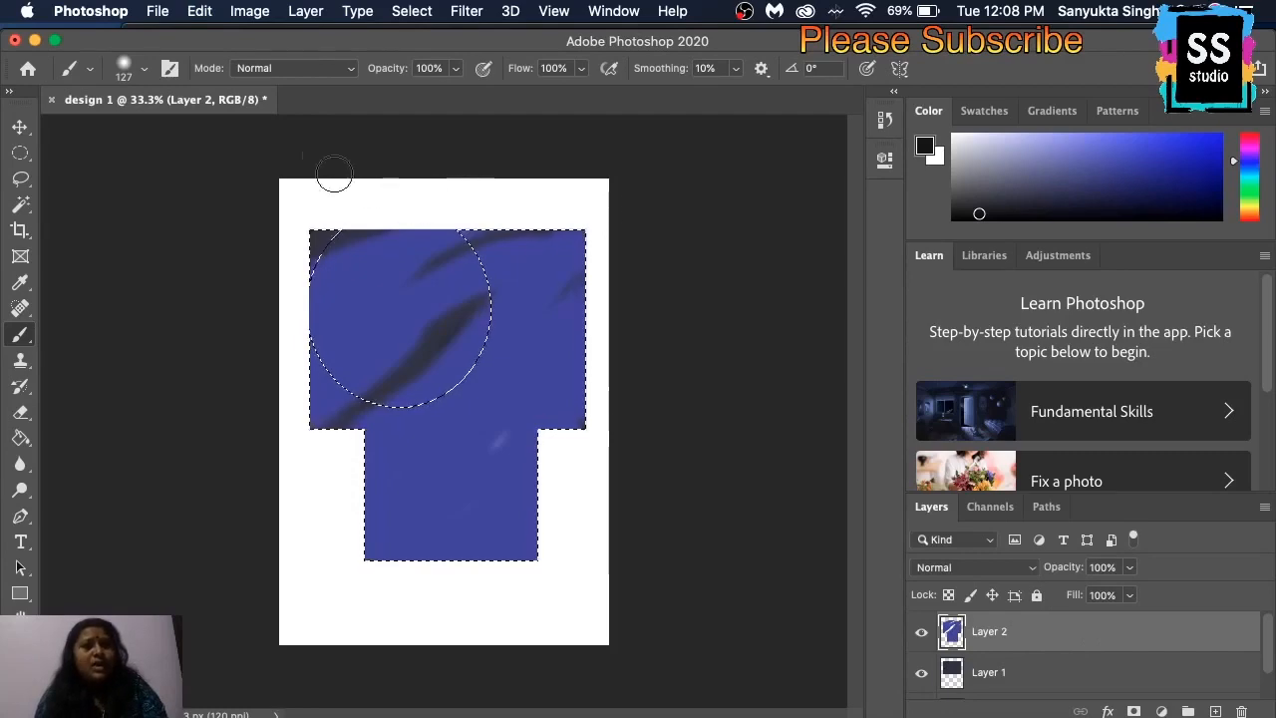
pyautogui.press('super+Tab')
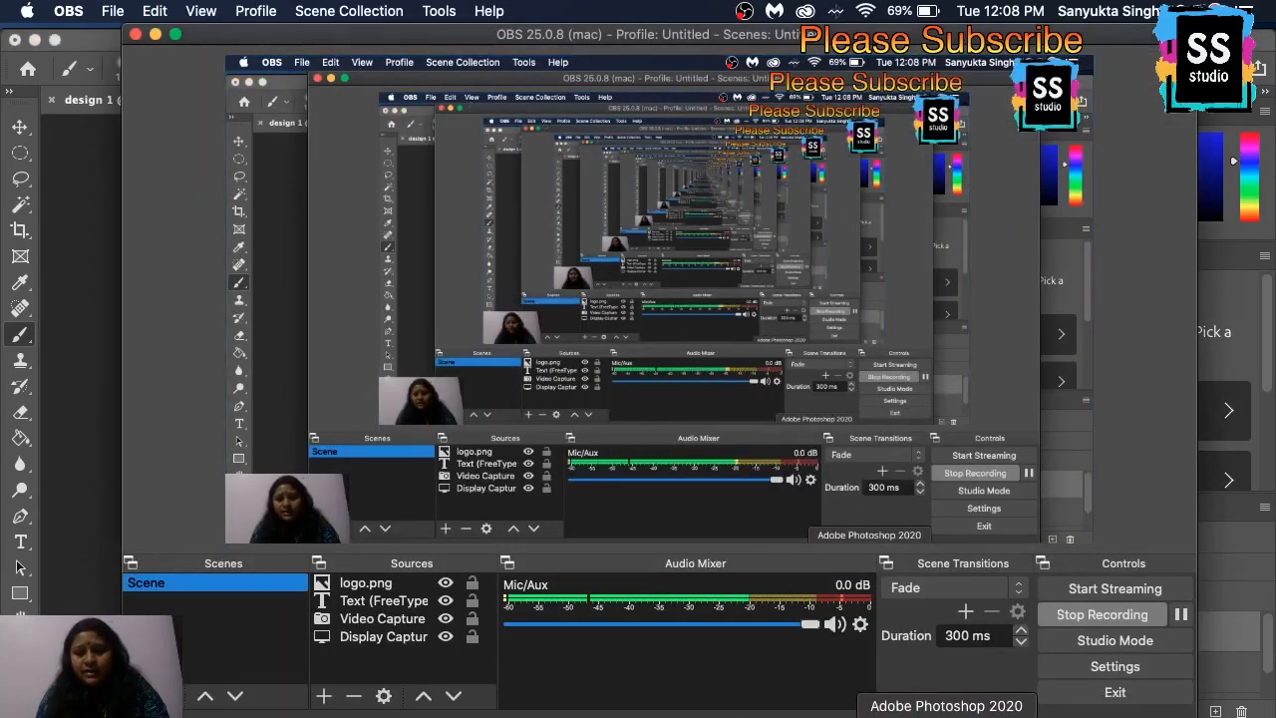
pyautogui.click(918, 709)
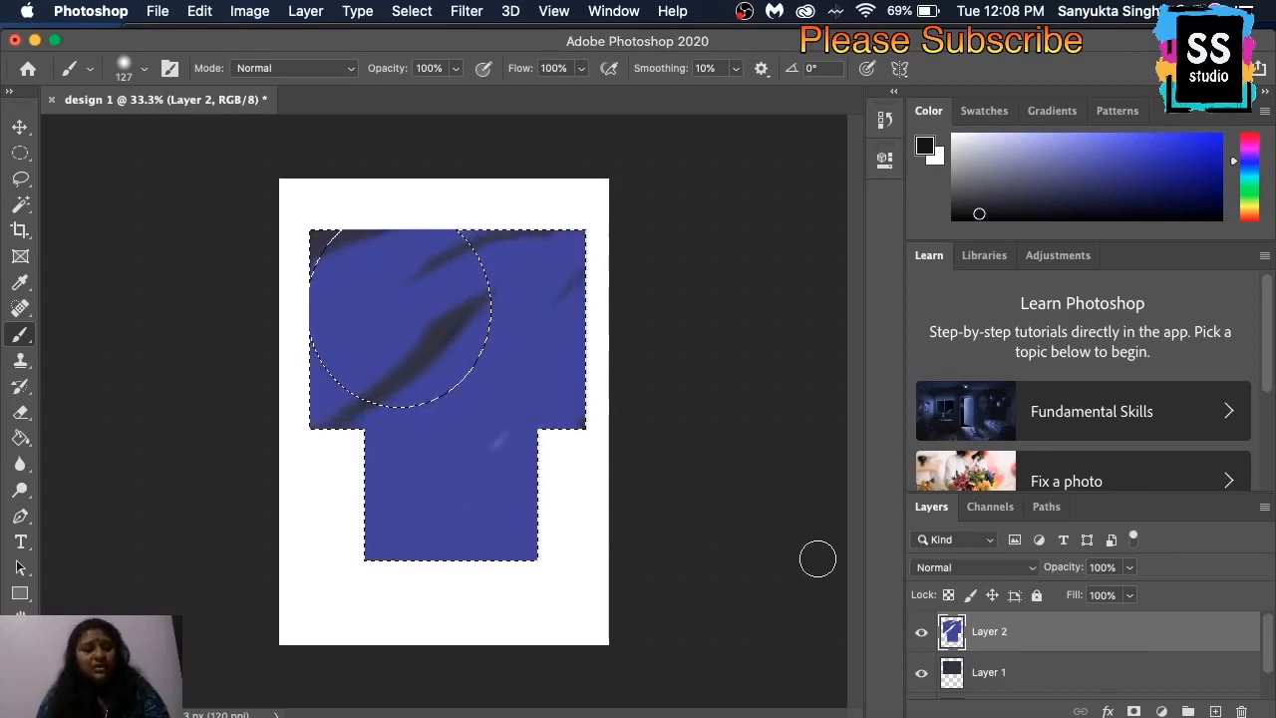
# Step: Add a new layer and subtract a smaller circular marquee from the lower-left corner of the selection
pyautogui.click(1216, 711)
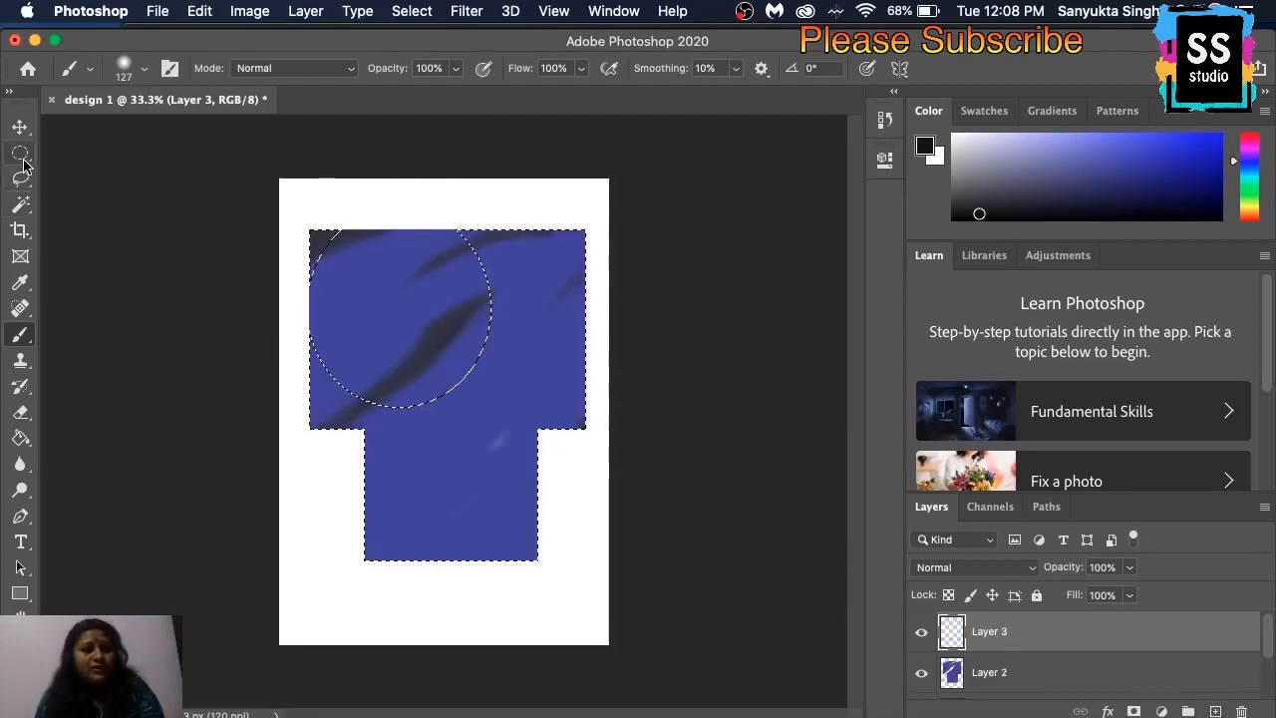
pyautogui.moveTo(19, 153); pyautogui.dragTo(62, 172)
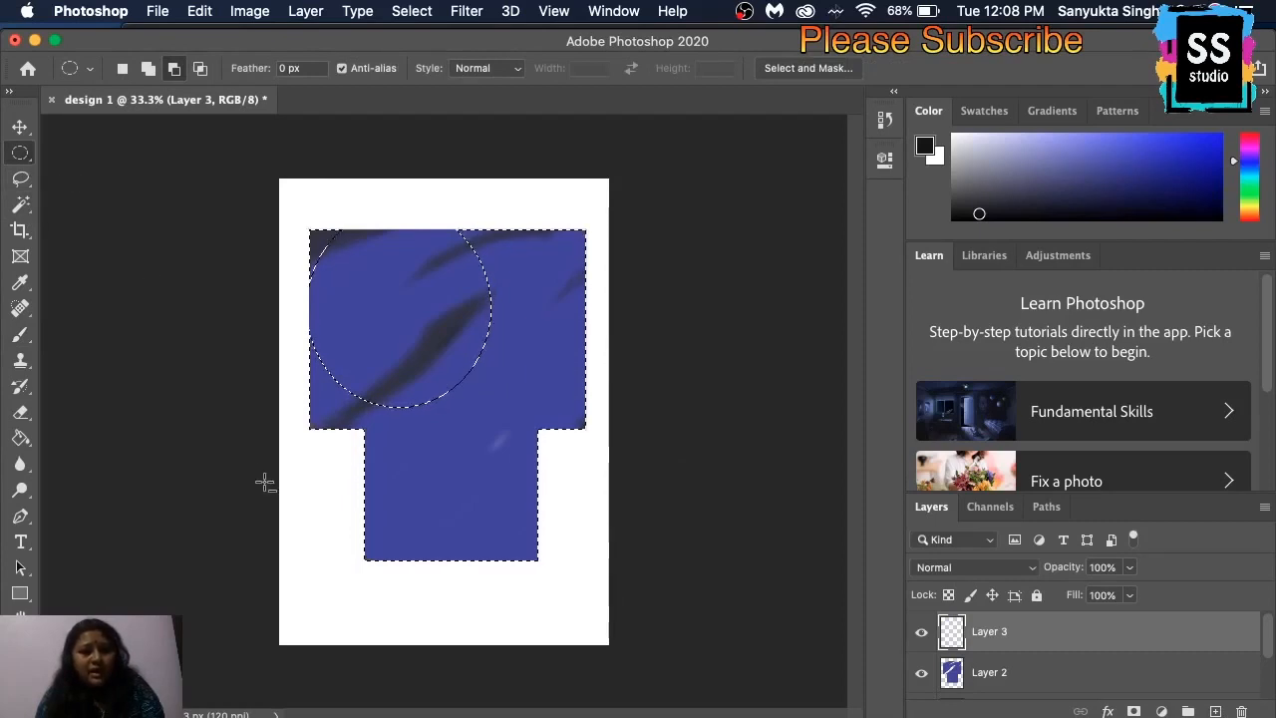
pyautogui.moveTo(289, 493); pyautogui.dragTo(419, 626)
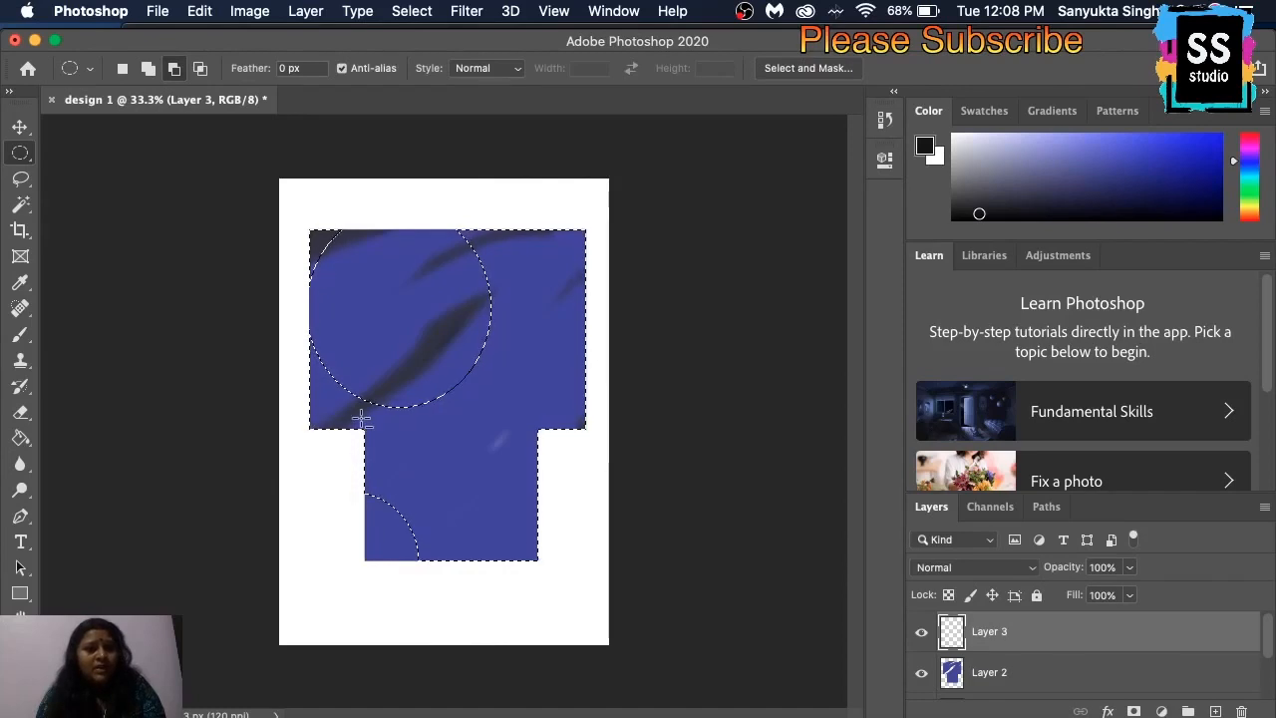
pyautogui.click(176, 70)
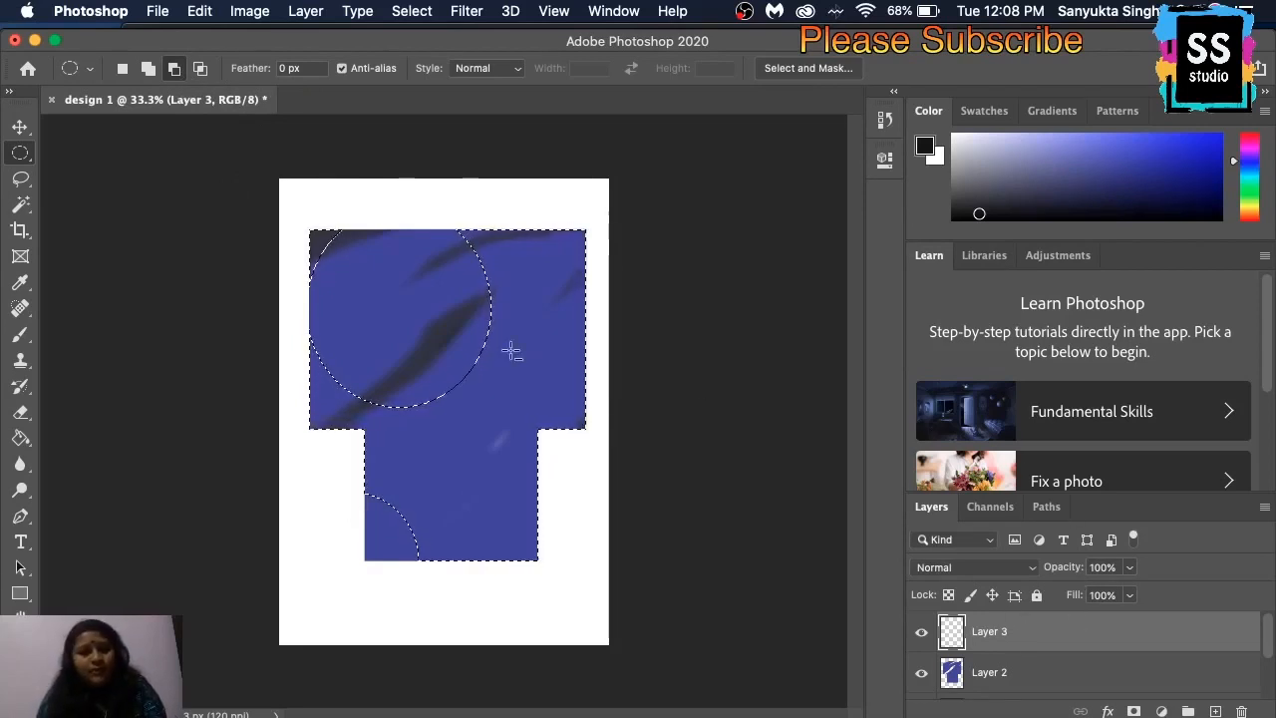
# Step: Add another layer and replace the selection with a new circular marquee overlapping the lower-right part of the blue shape
pyautogui.click(123, 72)
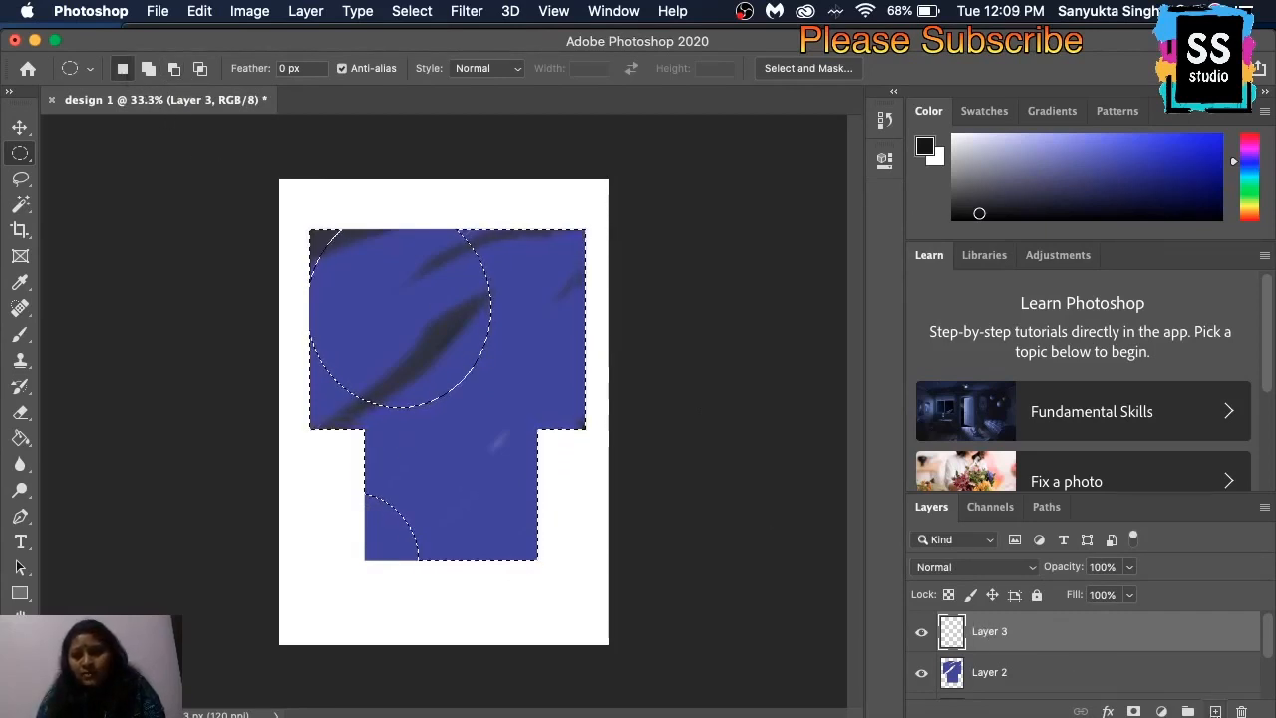
pyautogui.click(1216, 710)
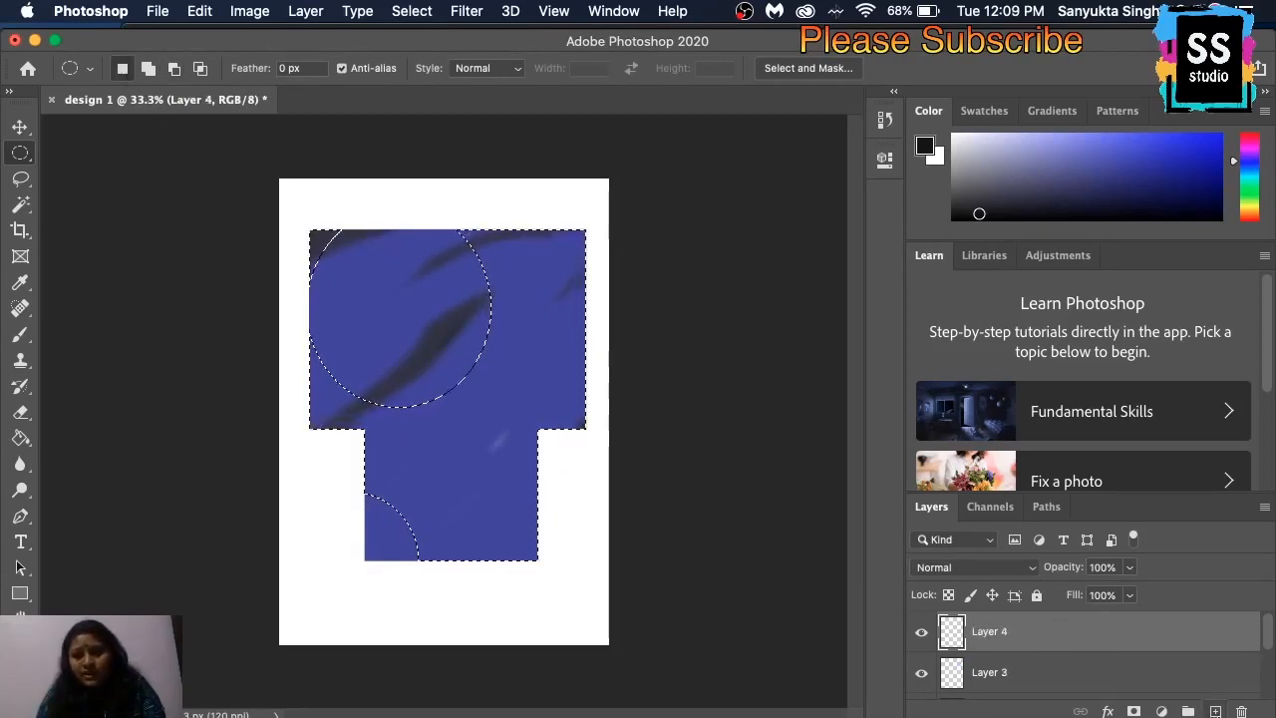
pyautogui.click(444, 515)
pyautogui.moveTo(390, 445); pyautogui.dragTo(568, 618)
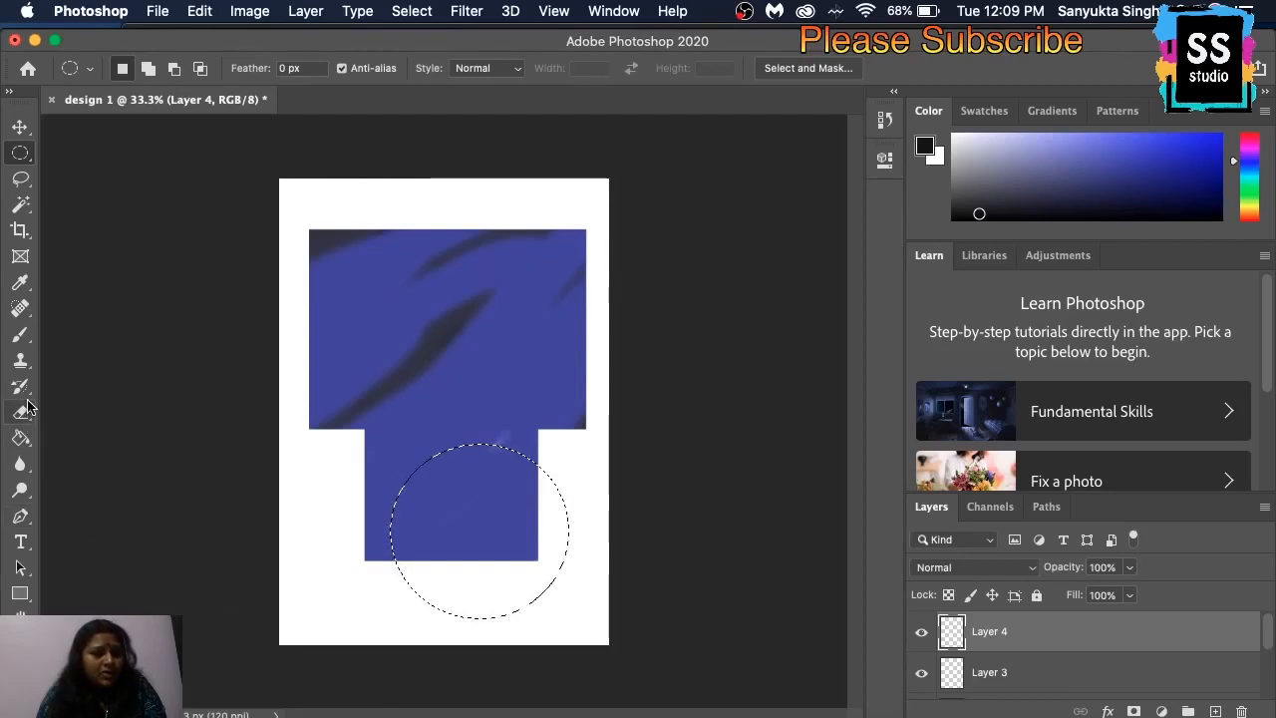
# Step: Set the foreground colour to #151315 and fill the circular selection on Layer 4 with the Paint Bucket tool
pyautogui.click(21, 438)
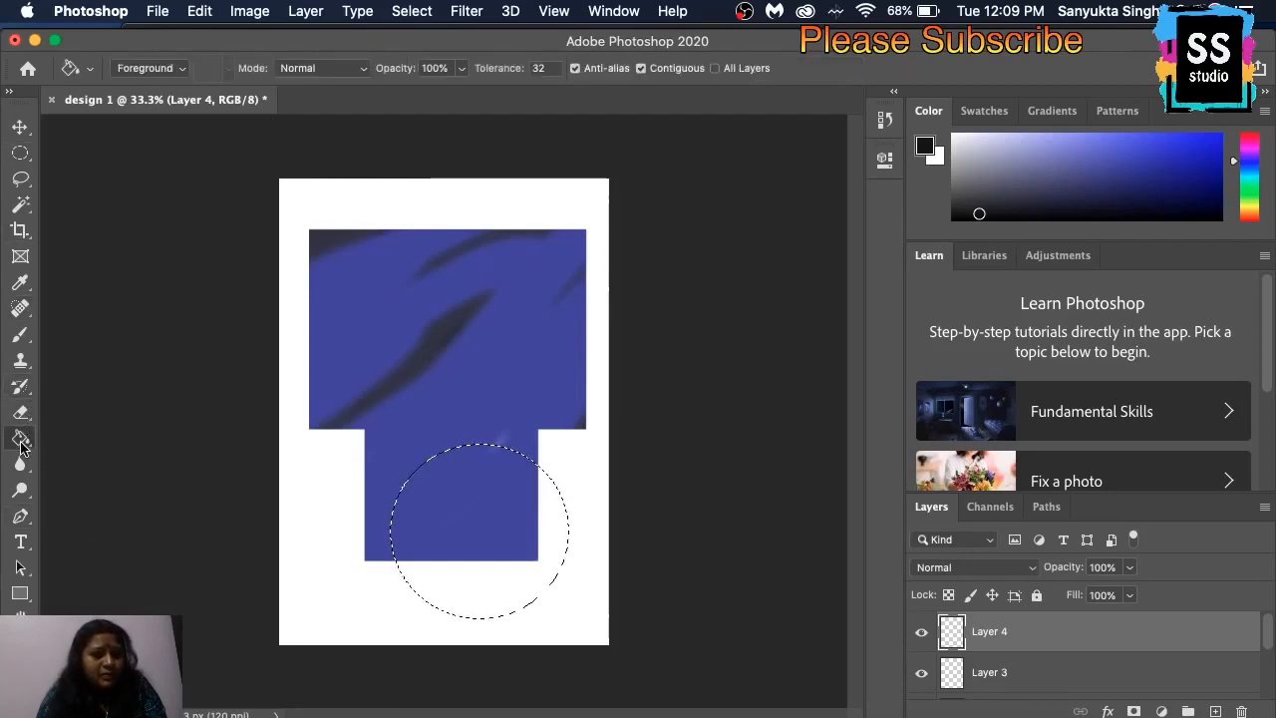
pyautogui.click(17, 700)
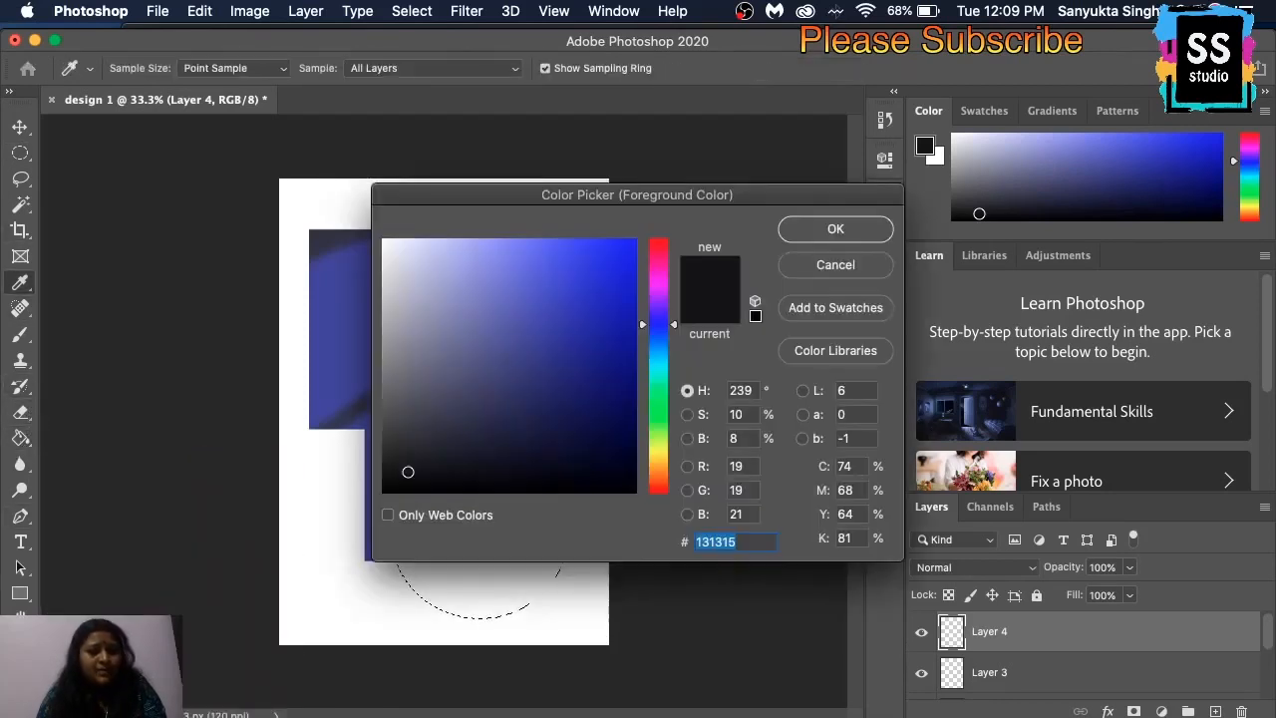
pyautogui.click(658, 290)
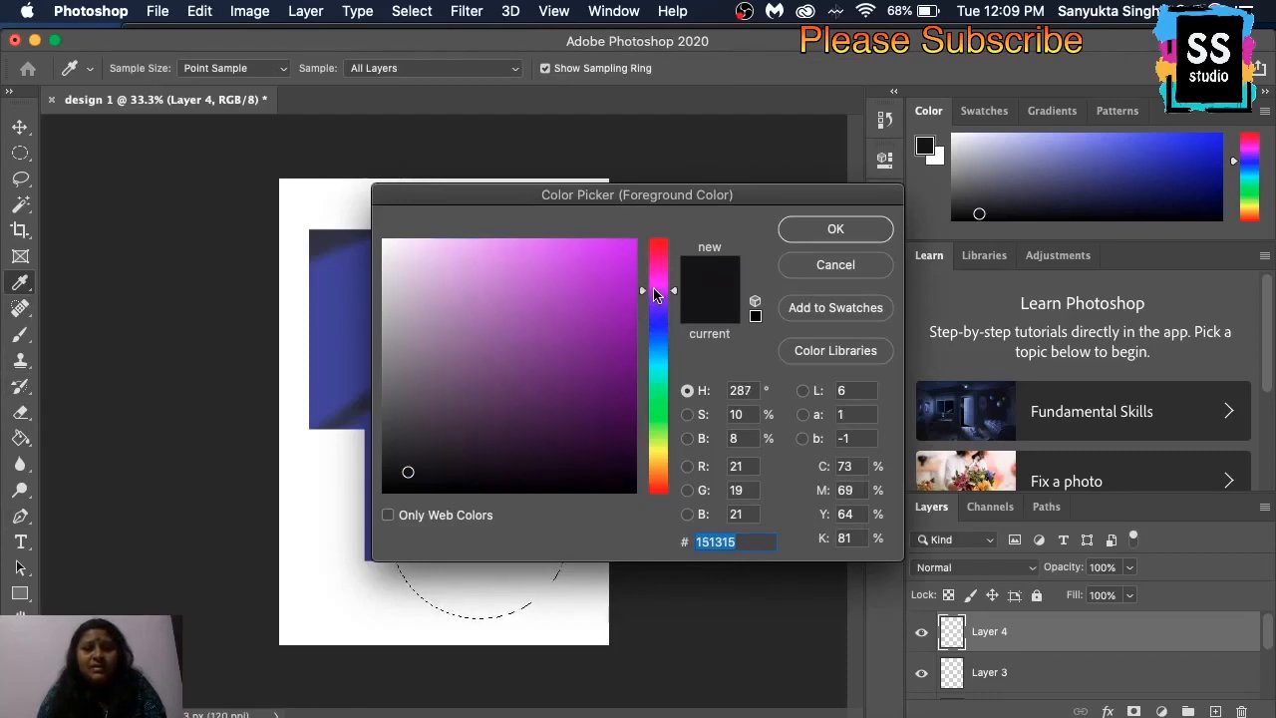
pyautogui.click(866, 228)
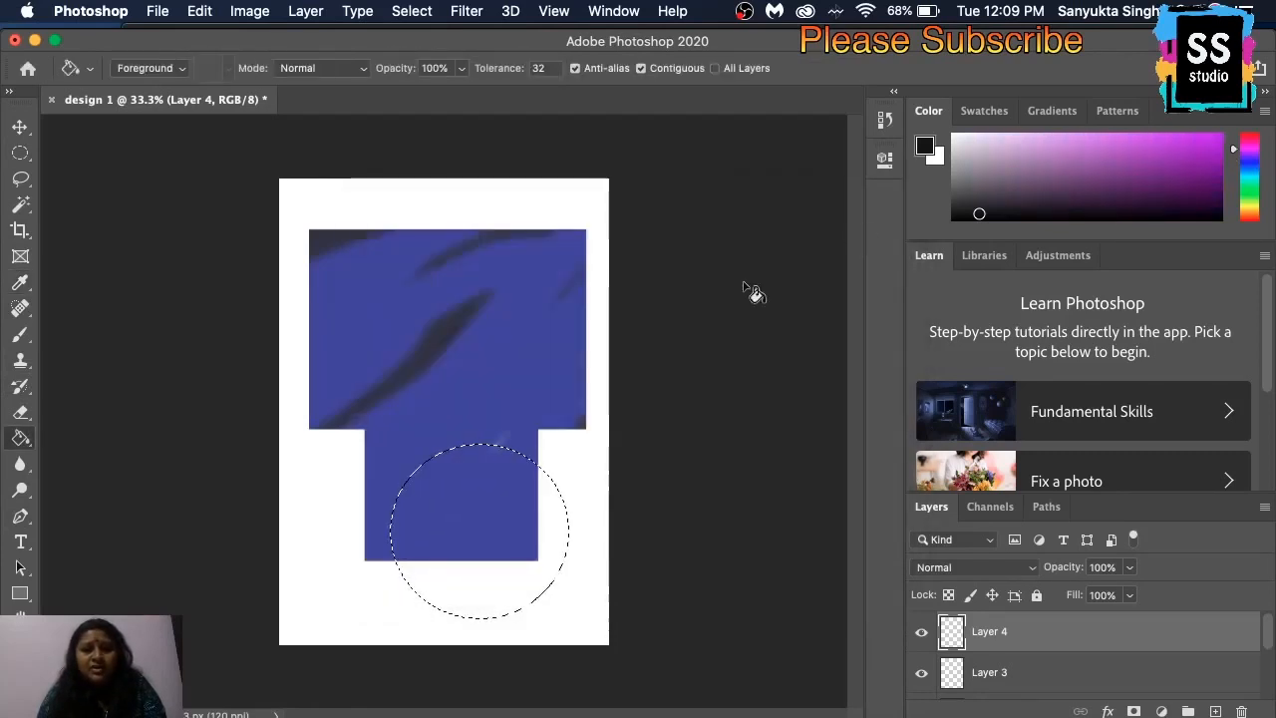
pyautogui.click(450, 588)
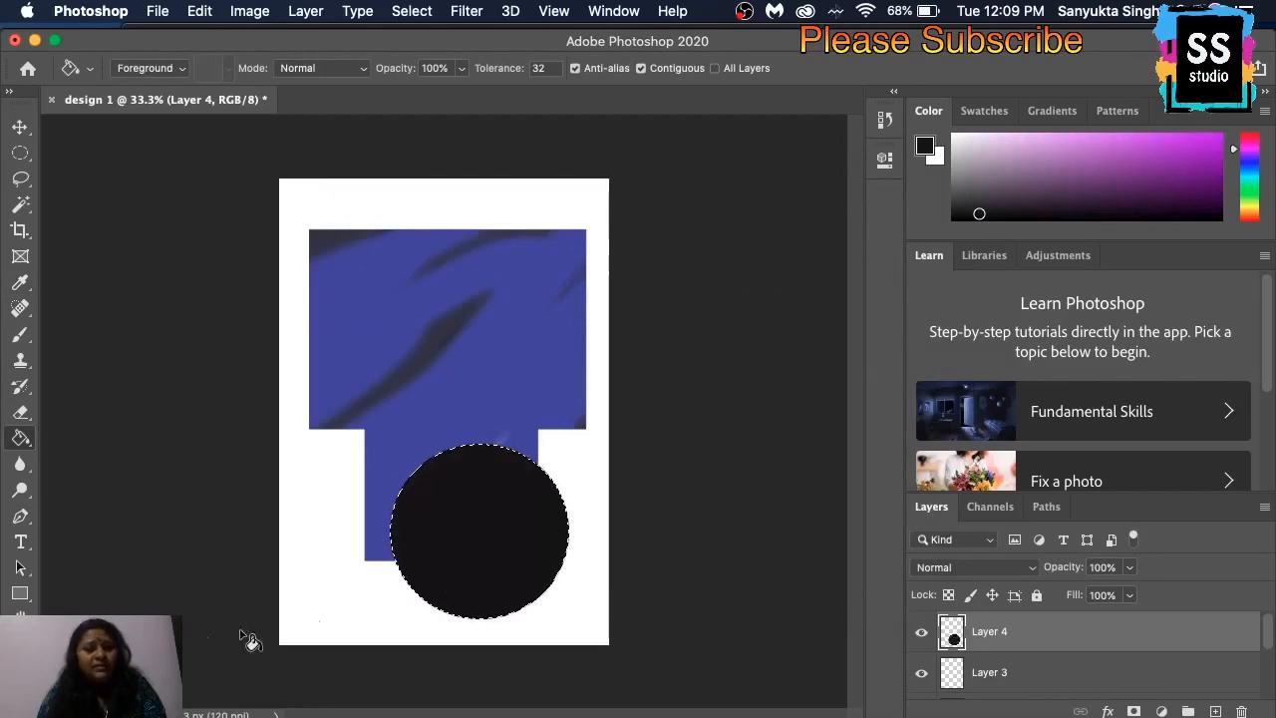
pyautogui.click(17, 698)
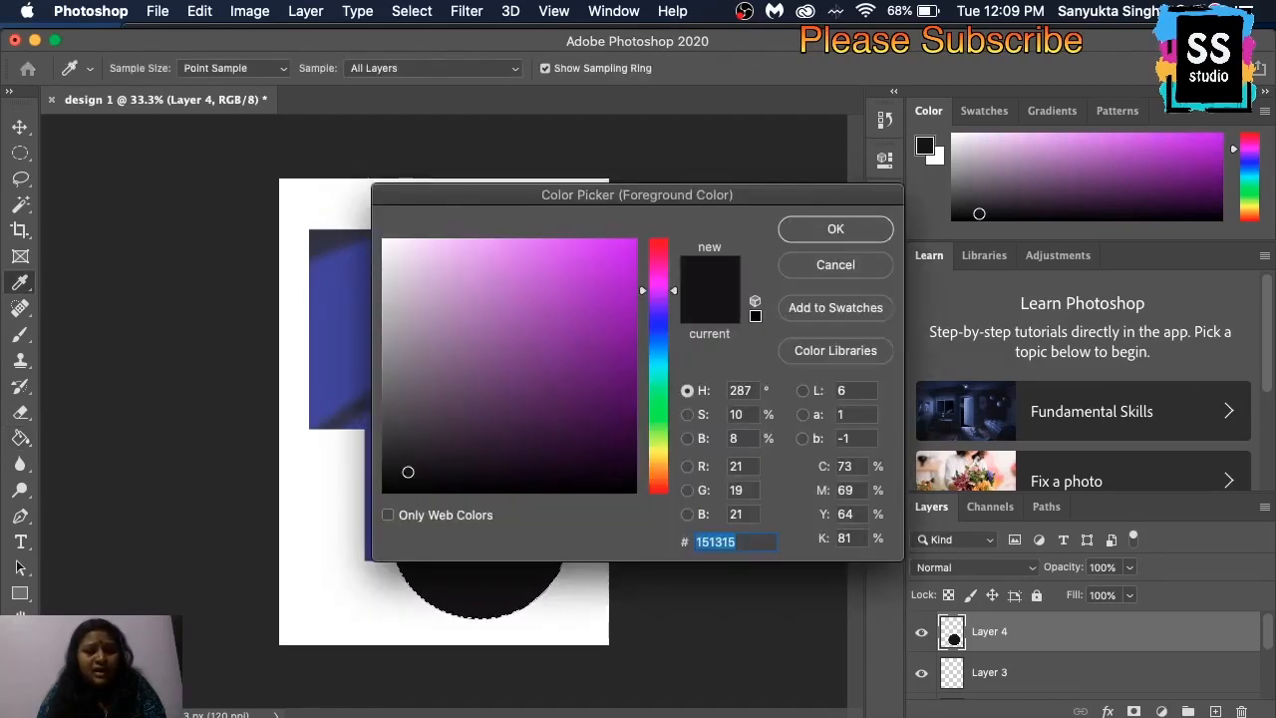
pyautogui.click(857, 230)
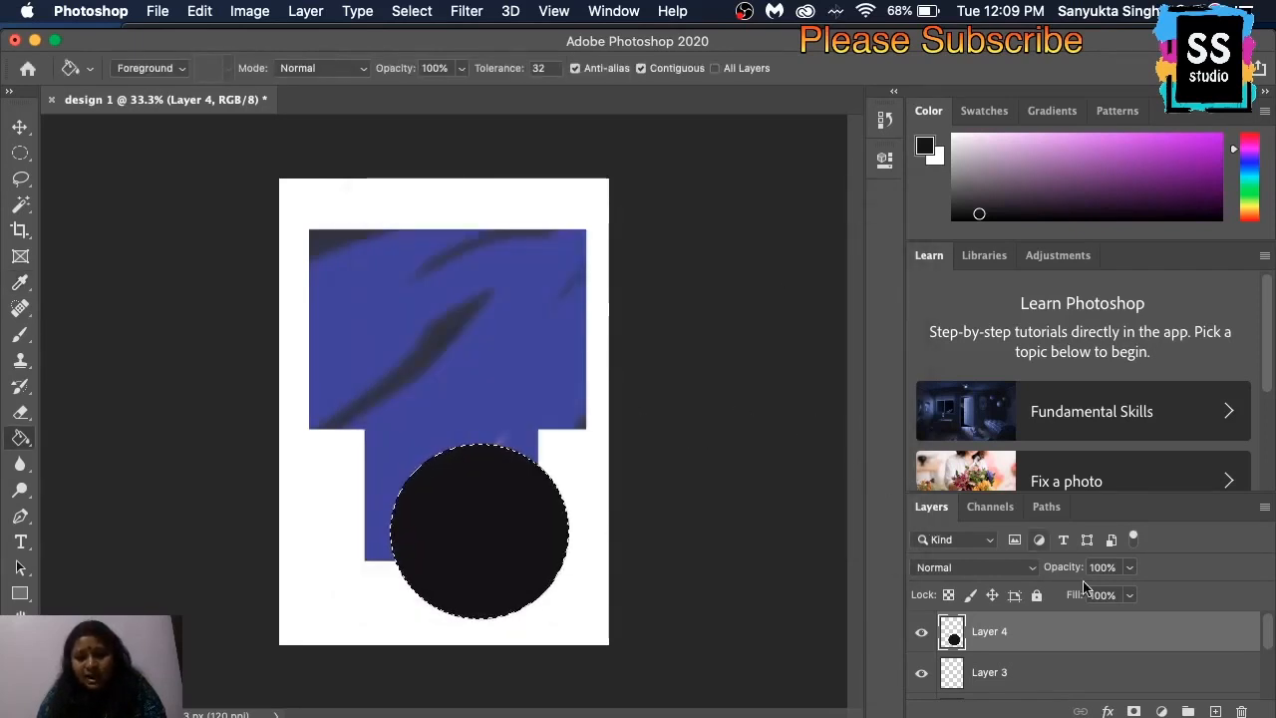
# Step: Add a new layer and draw a large circular marquee over the upper-left part of the blue shape
pyautogui.click(1216, 711)
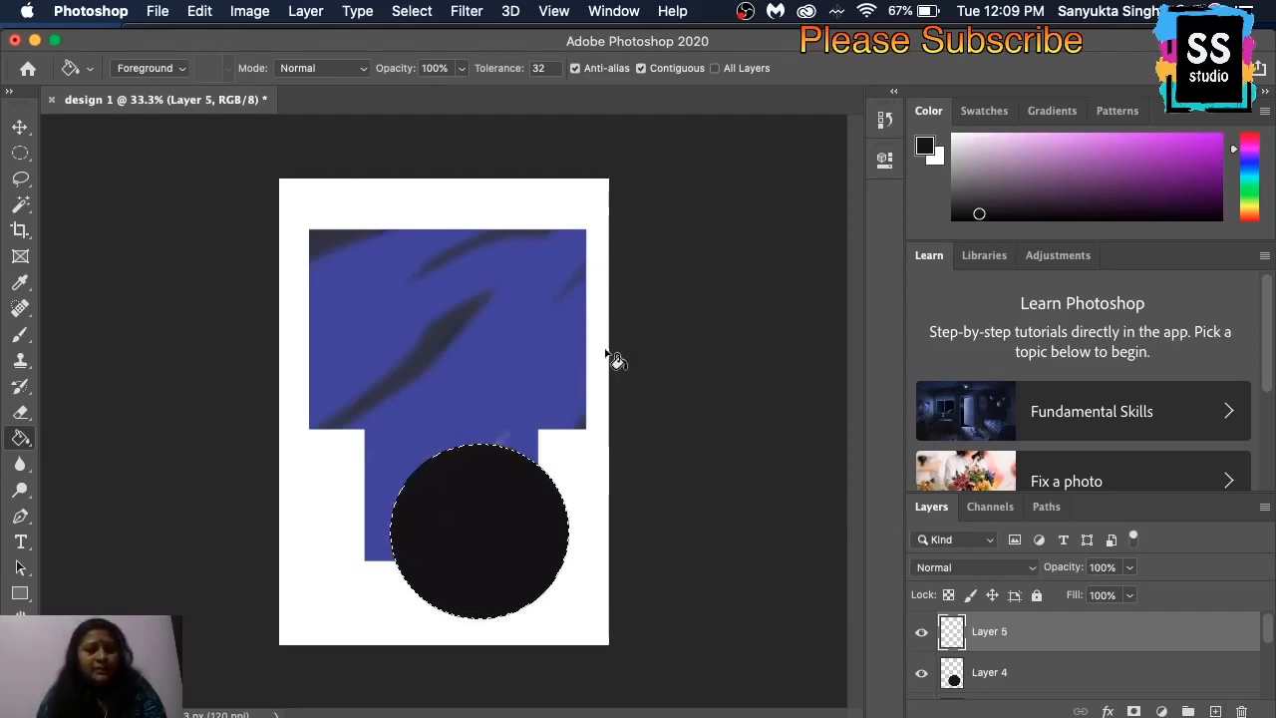
pyautogui.click(22, 153)
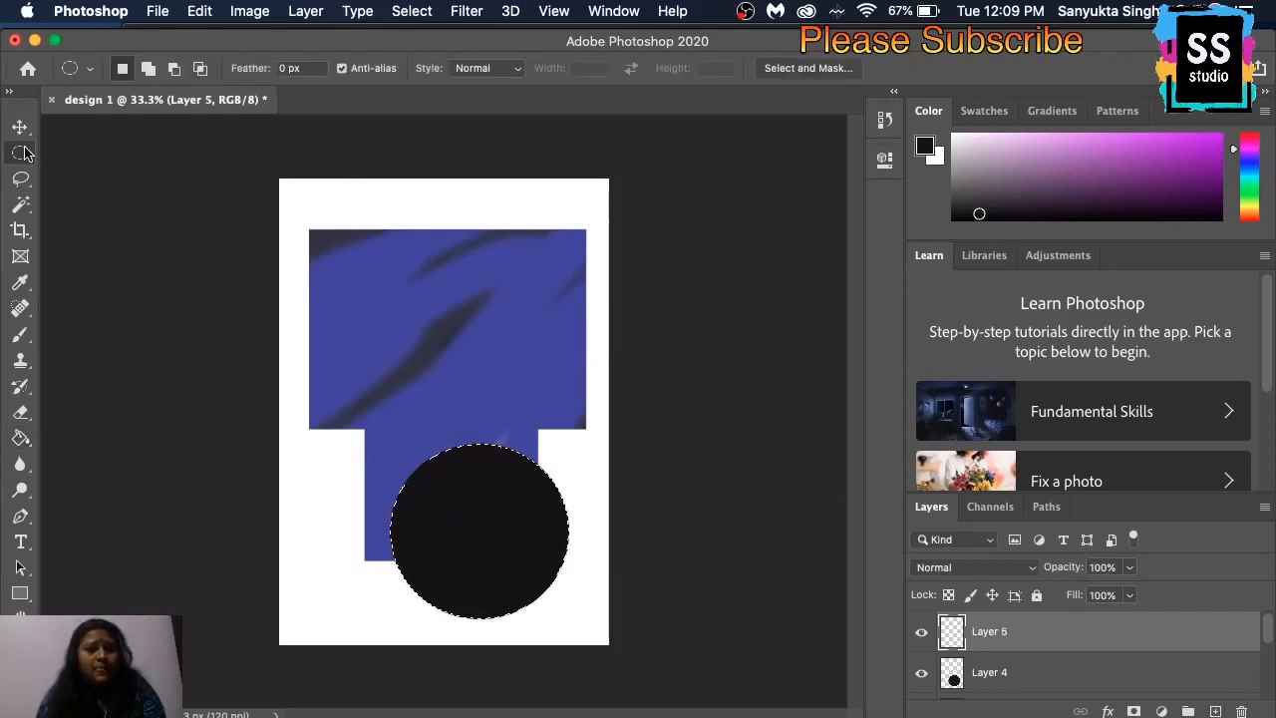
pyautogui.moveTo(295, 198); pyautogui.dragTo(511, 406)
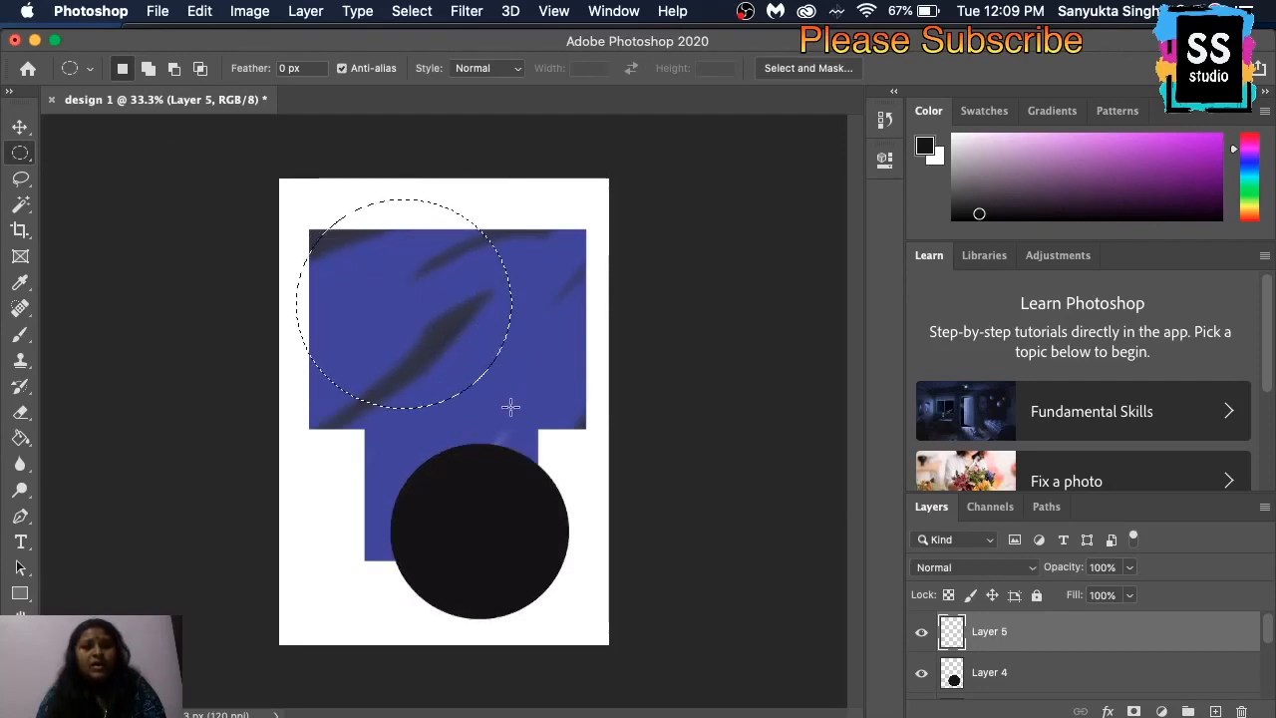
# Step: Feather the circular selection with a radius of 70 pixels
pyautogui.rightClick(402, 214)
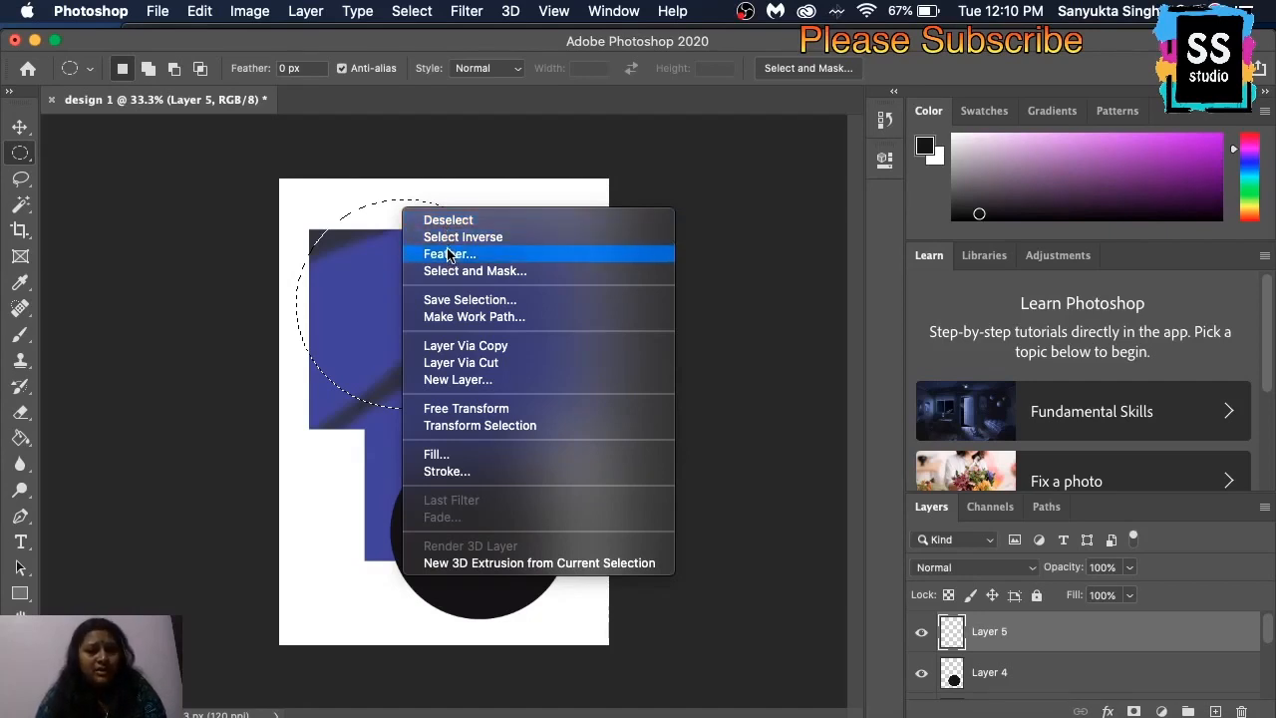
pyautogui.click(449, 255)
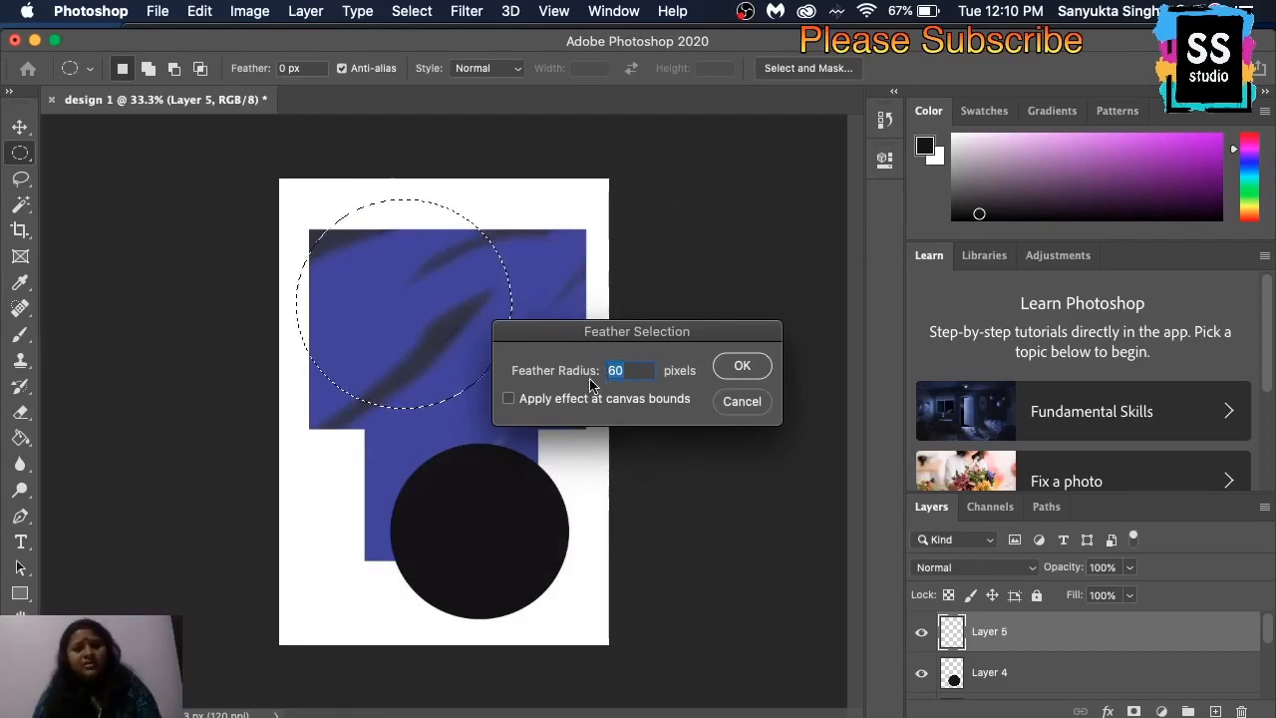
pyautogui.write('70')
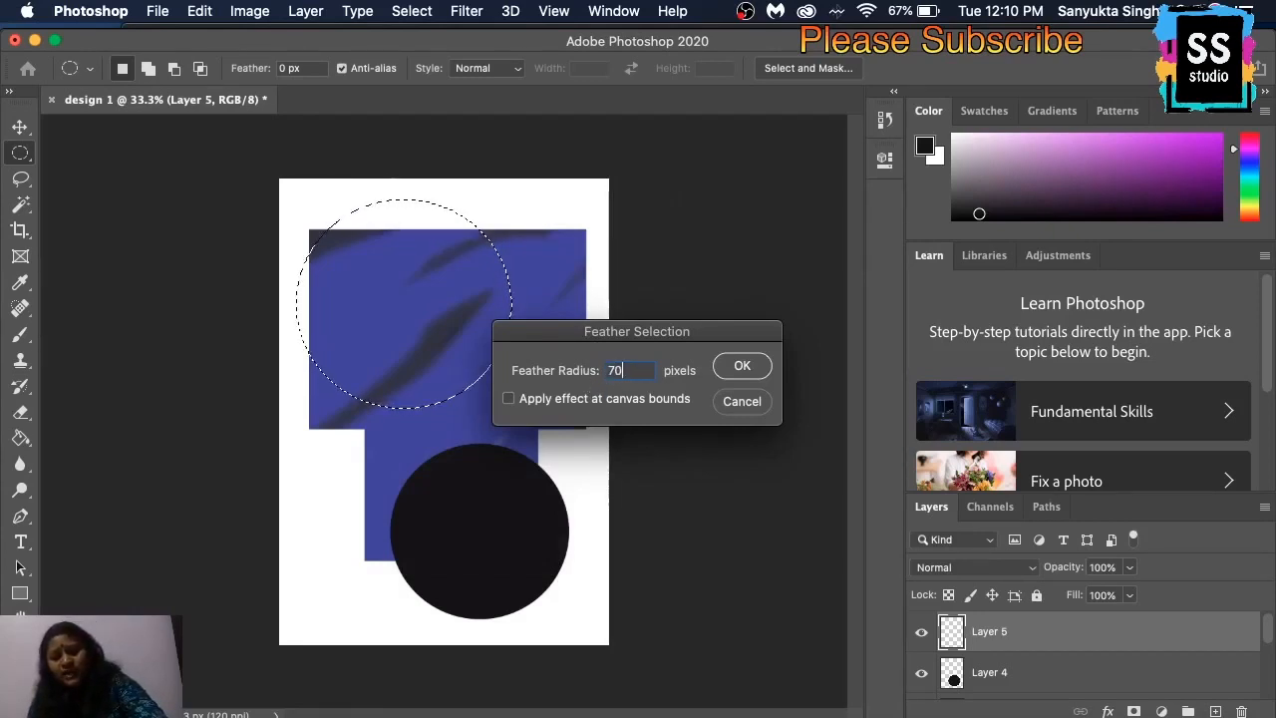
pyautogui.click(741, 369)
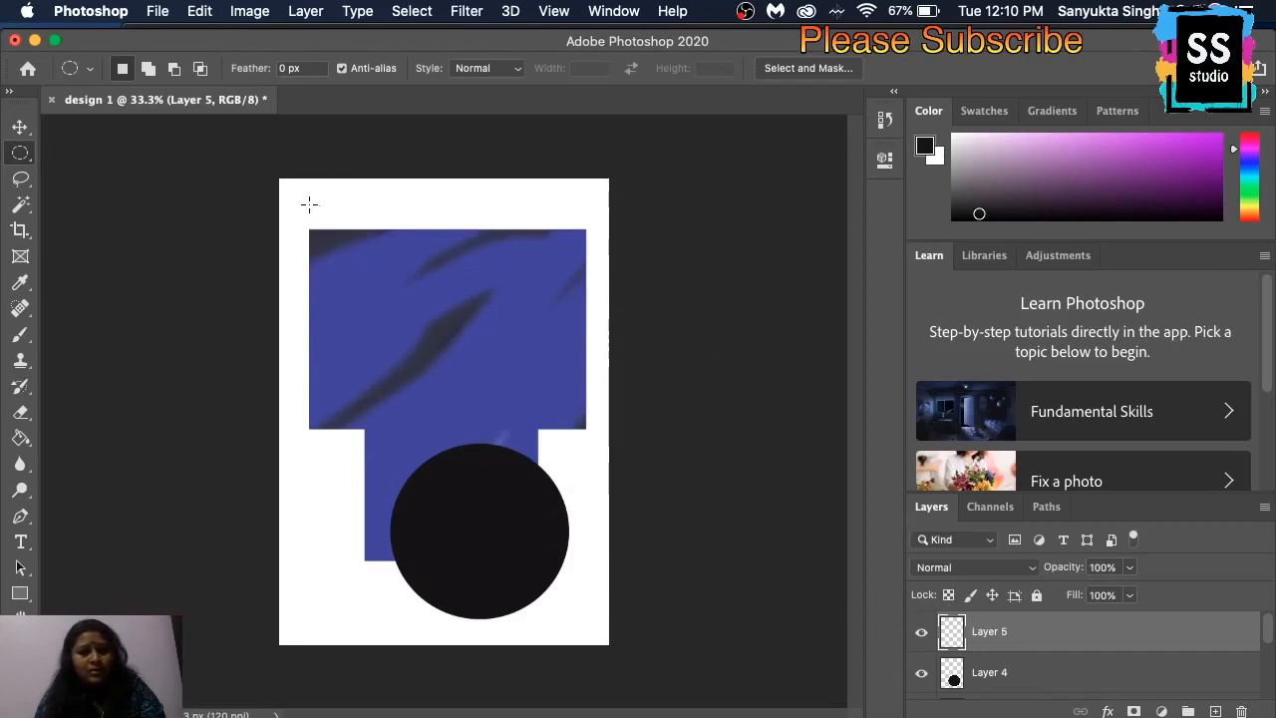
# Step: Draw a circular marquee over the upper-left part of the blue shape and feather it by 70 pixels
pyautogui.moveTo(309, 203); pyautogui.dragTo(493, 400)
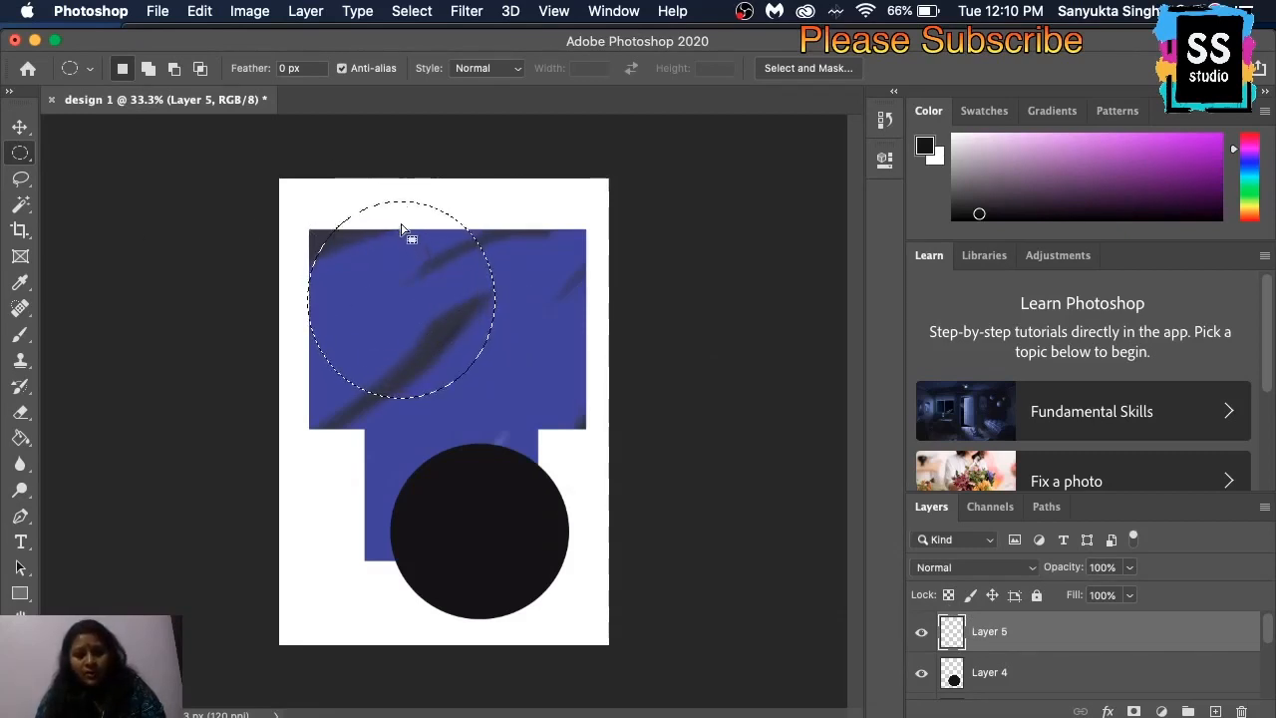
pyautogui.rightClick(401, 224)
pyautogui.click(442, 271)
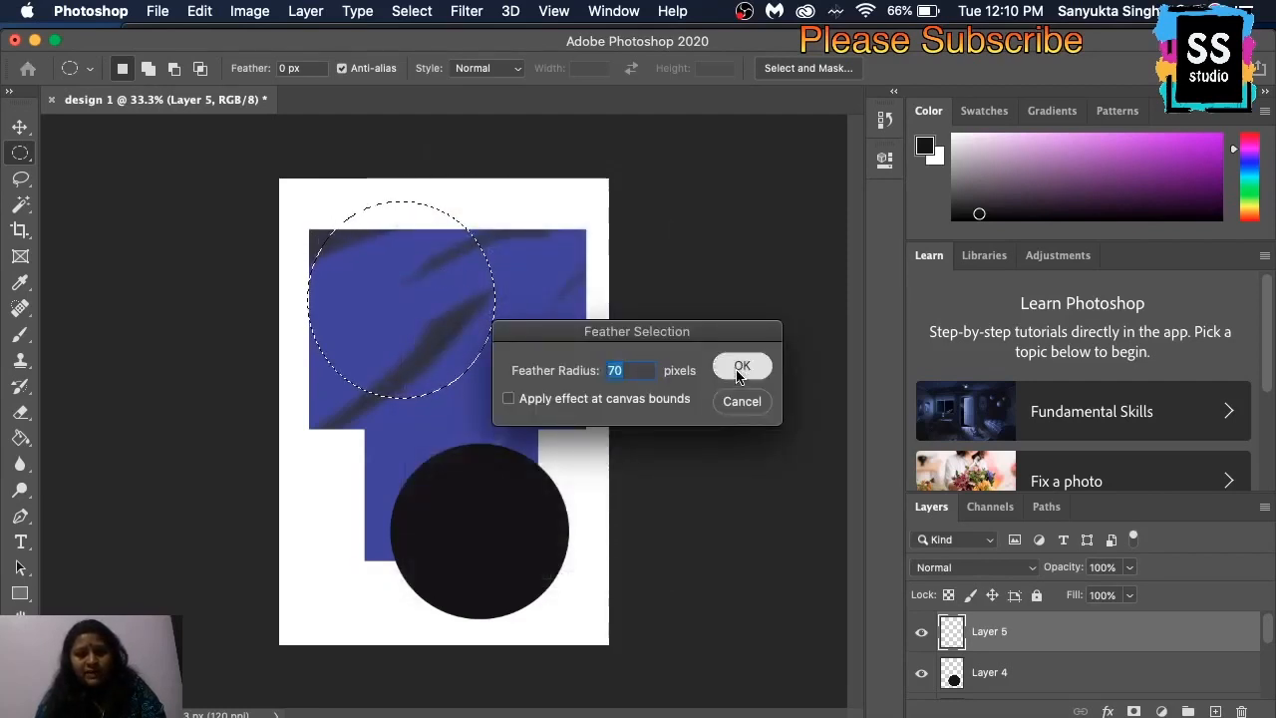
pyautogui.click(742, 367)
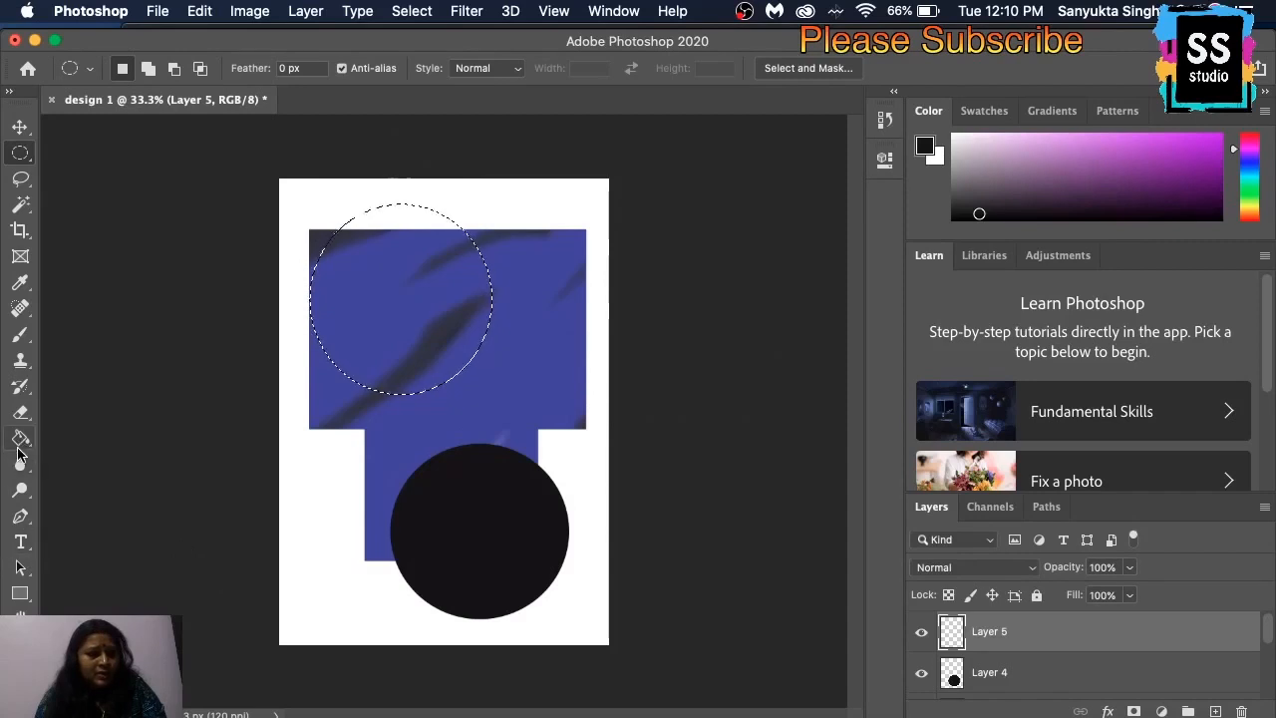
# Step: Set the foreground colour to #b83cdc and fill the feathered circle on Layer 5 with the Paint Bucket tool
pyautogui.click(20, 440)
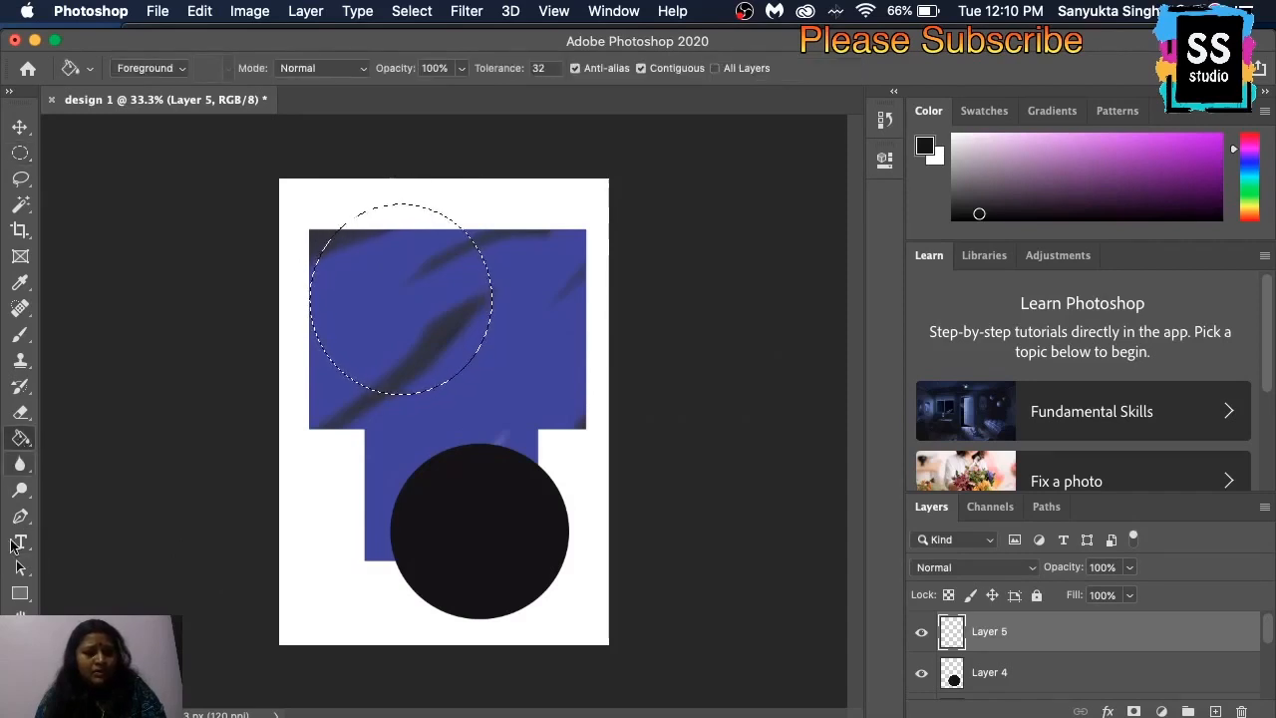
pyautogui.click(16, 704)
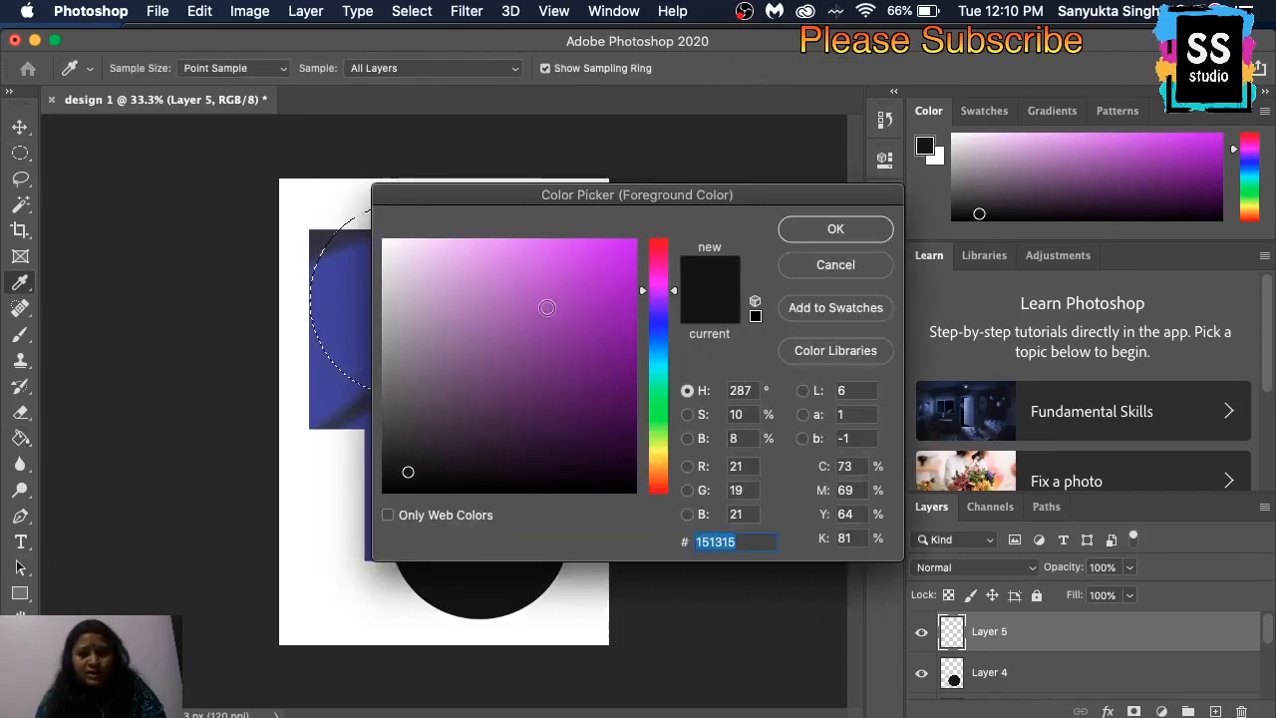
pyautogui.click(569, 273)
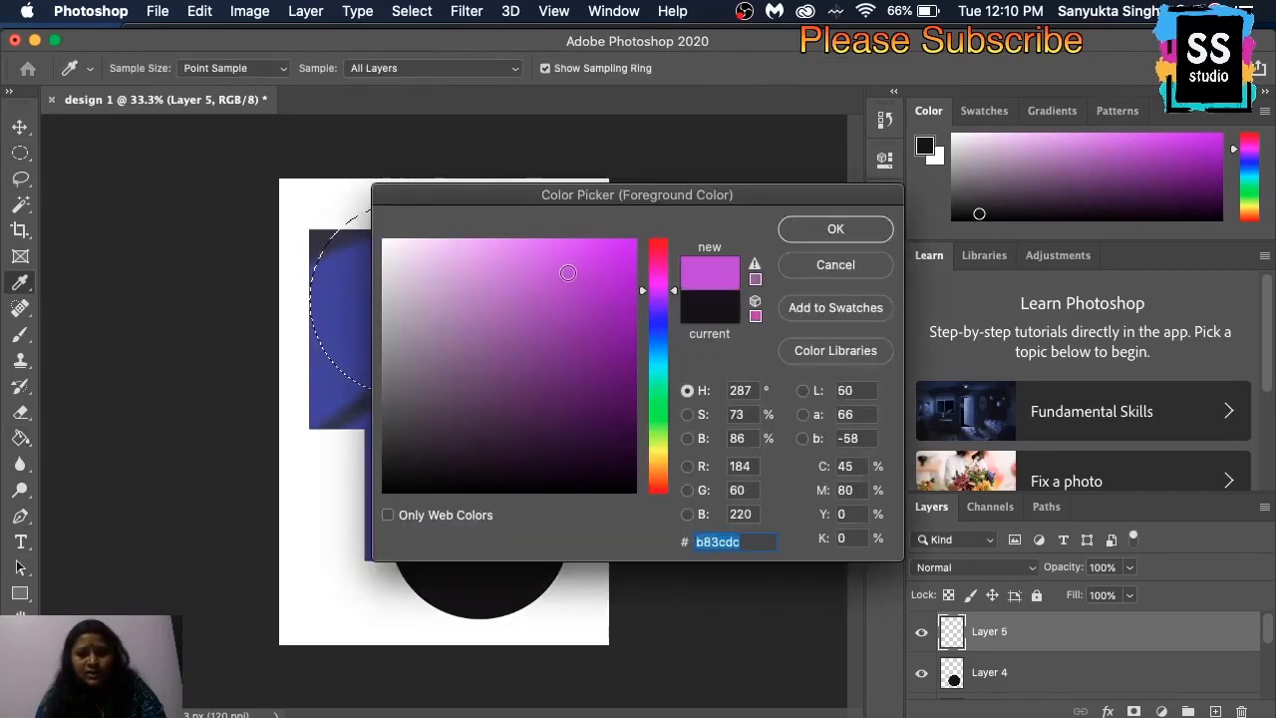
pyautogui.click(838, 231)
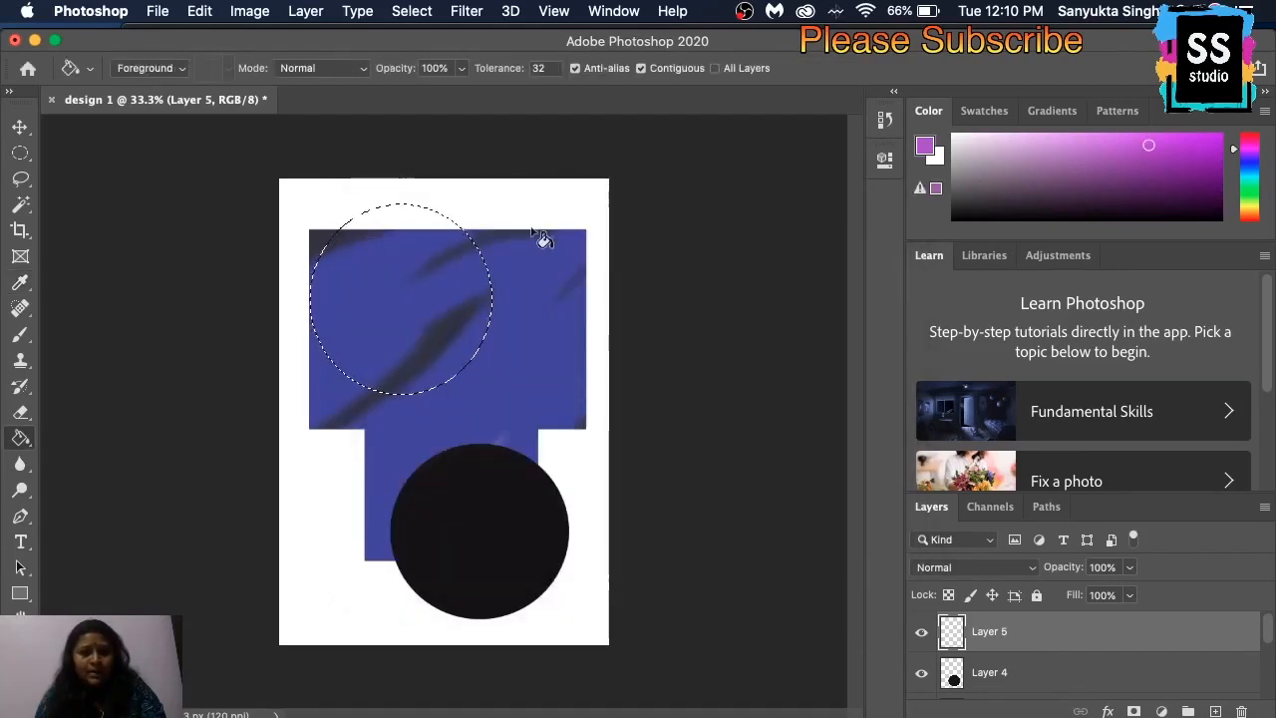
pyautogui.click(403, 227)
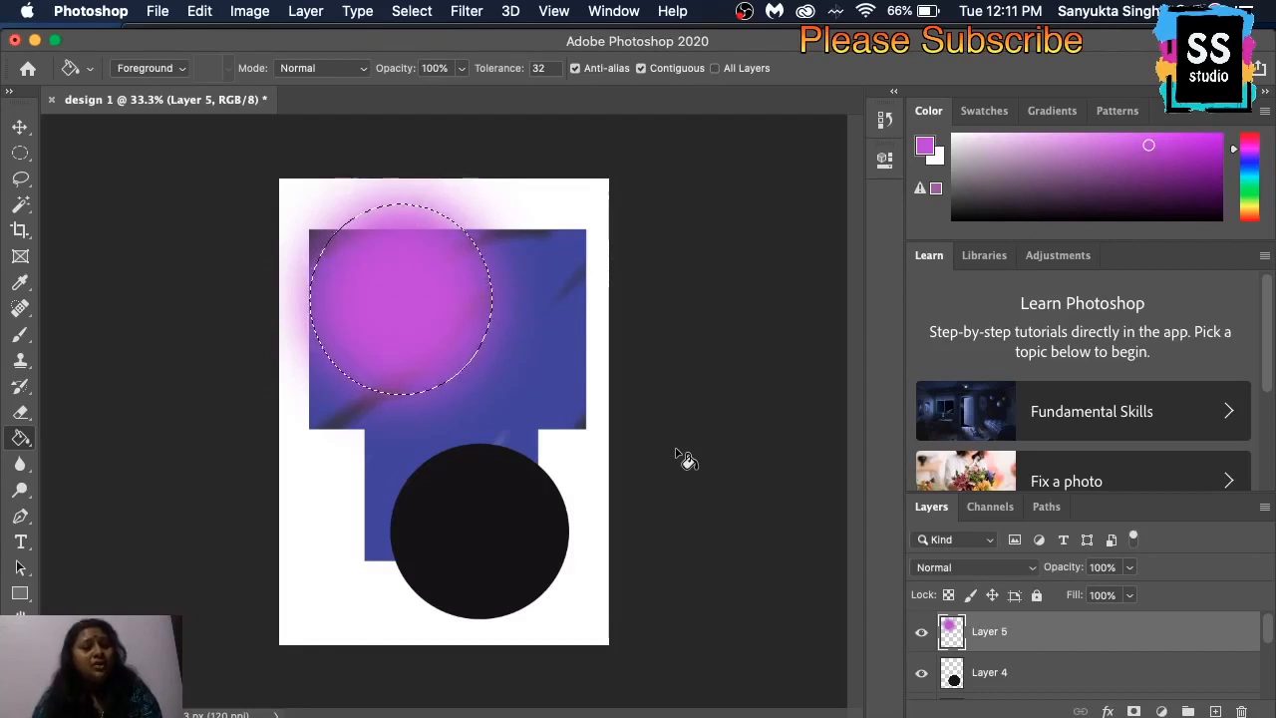
# Step: Add a new layer and add a rectangular marquee across the lower part of the blue shape and the black circle
pyautogui.click(1214, 711)
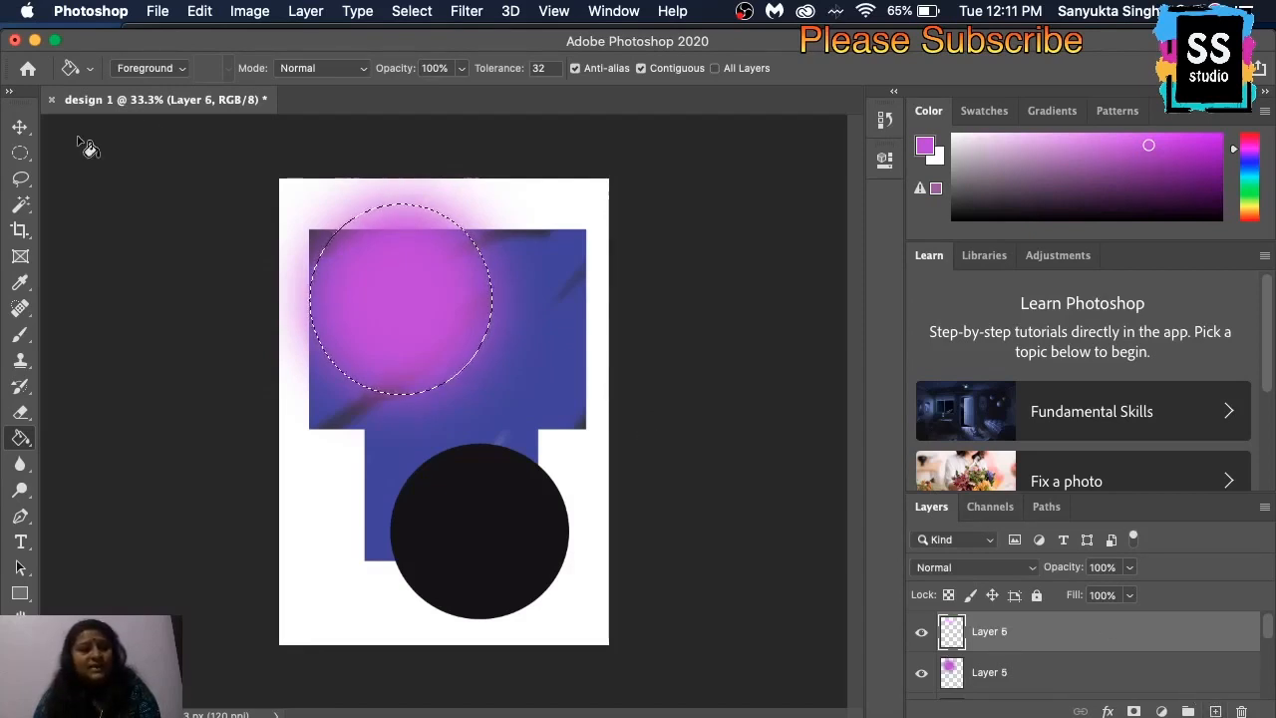
pyautogui.click(20, 152)
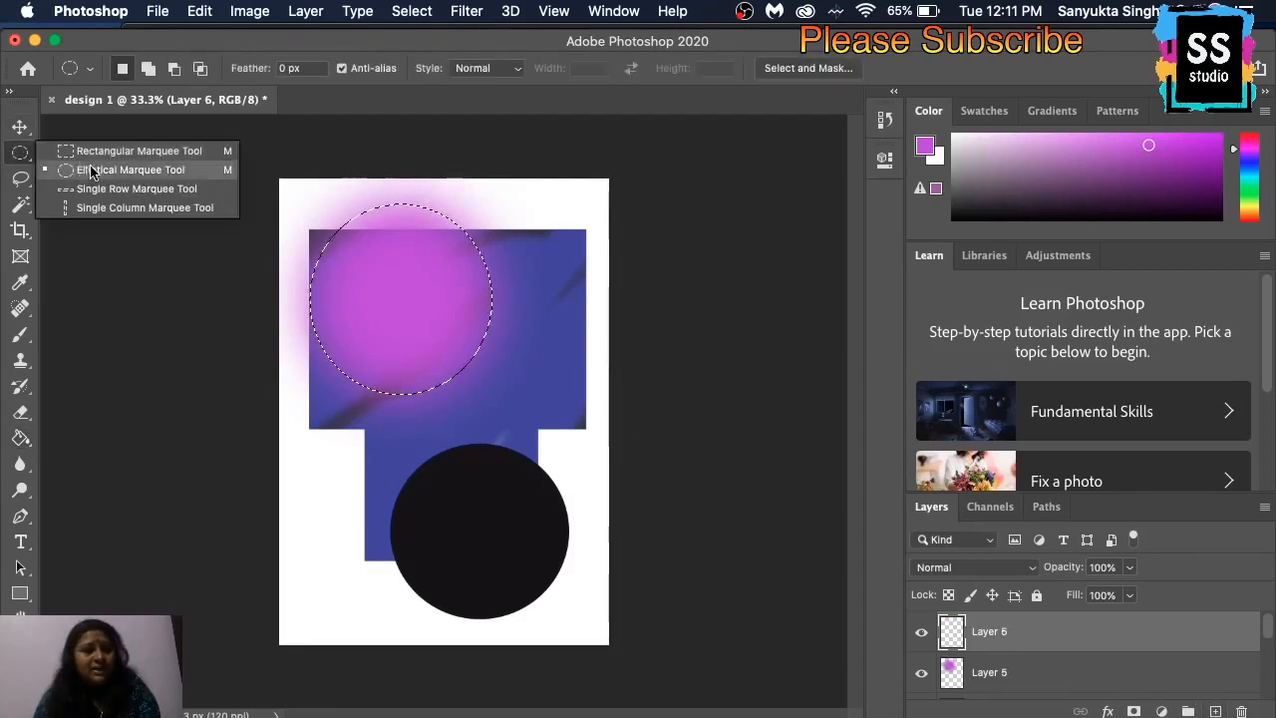
pyautogui.click(102, 153)
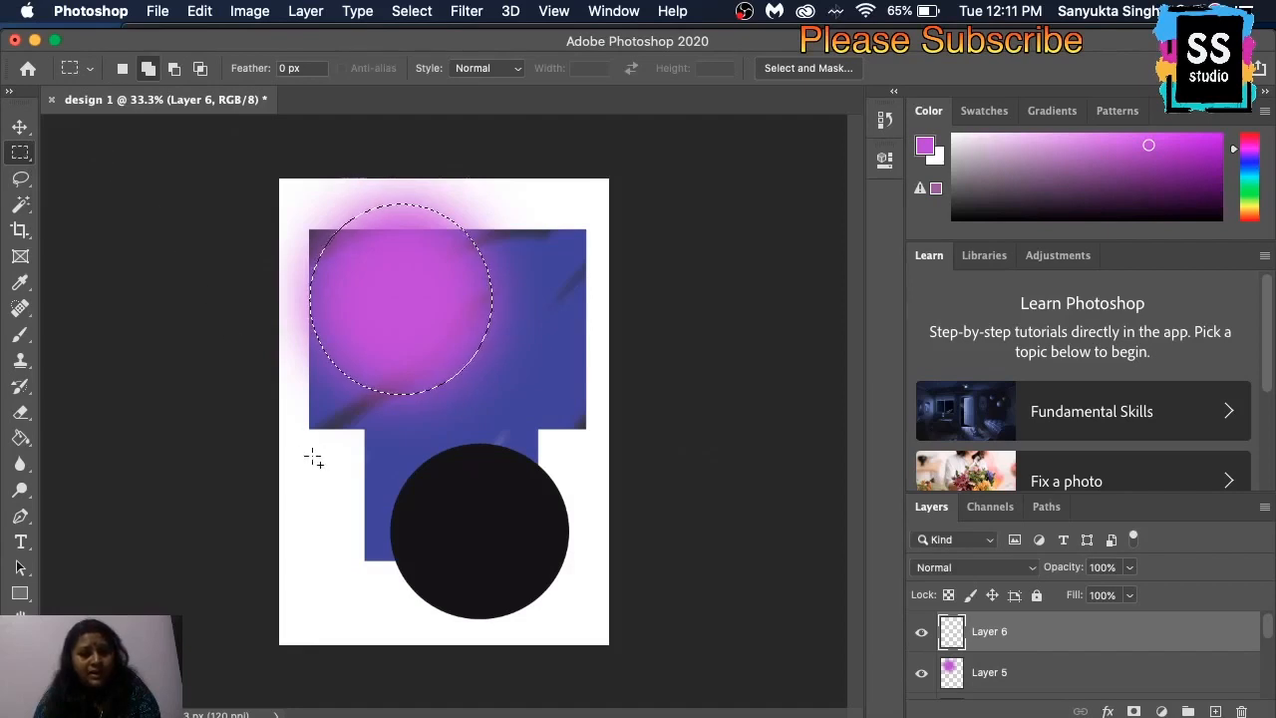
pyautogui.moveTo(312, 456); pyautogui.dragTo(488, 569)
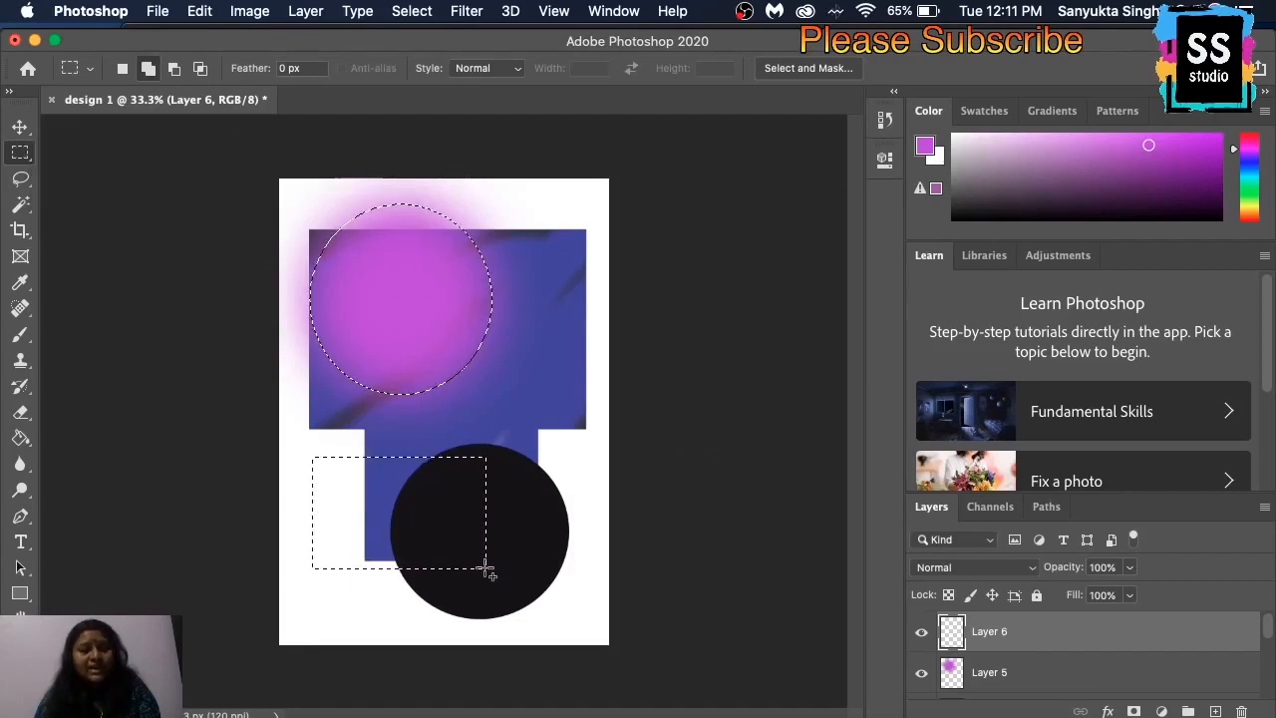
# Step: Feather the combined circular and rectangular selection with a radius of 50 pixels
pyautogui.rightClick(344, 483)
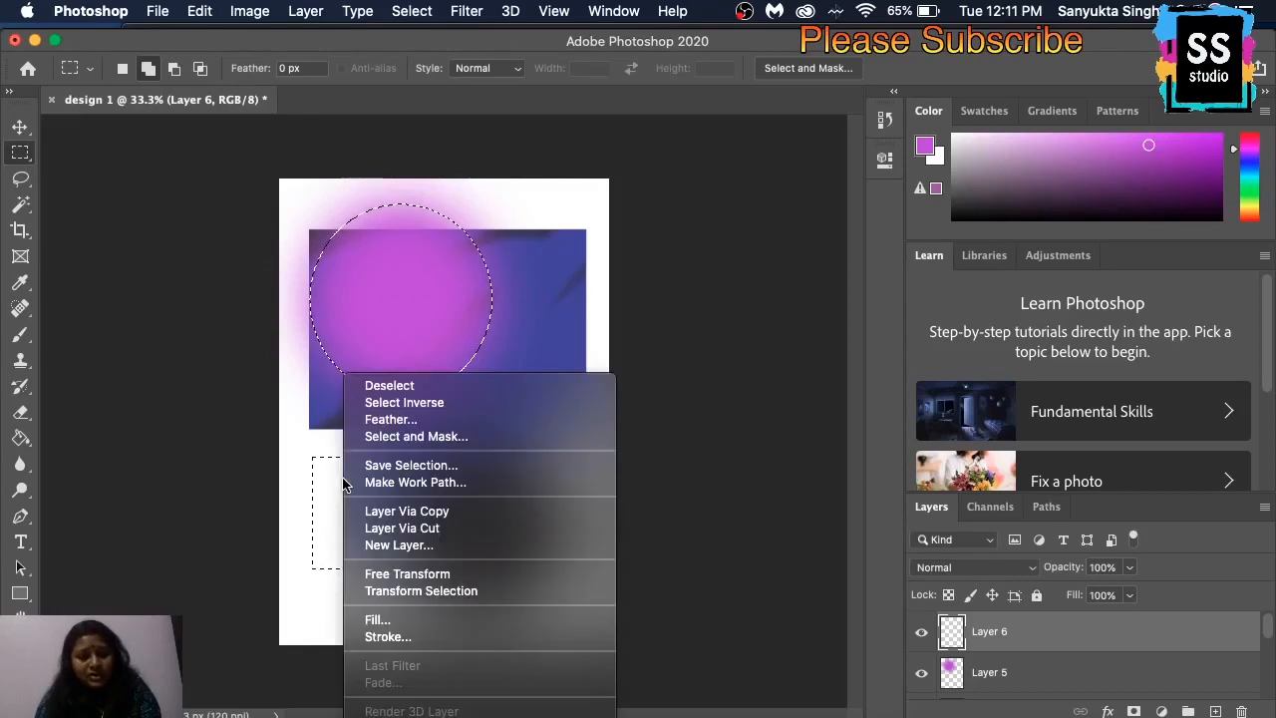
pyautogui.click(395, 421)
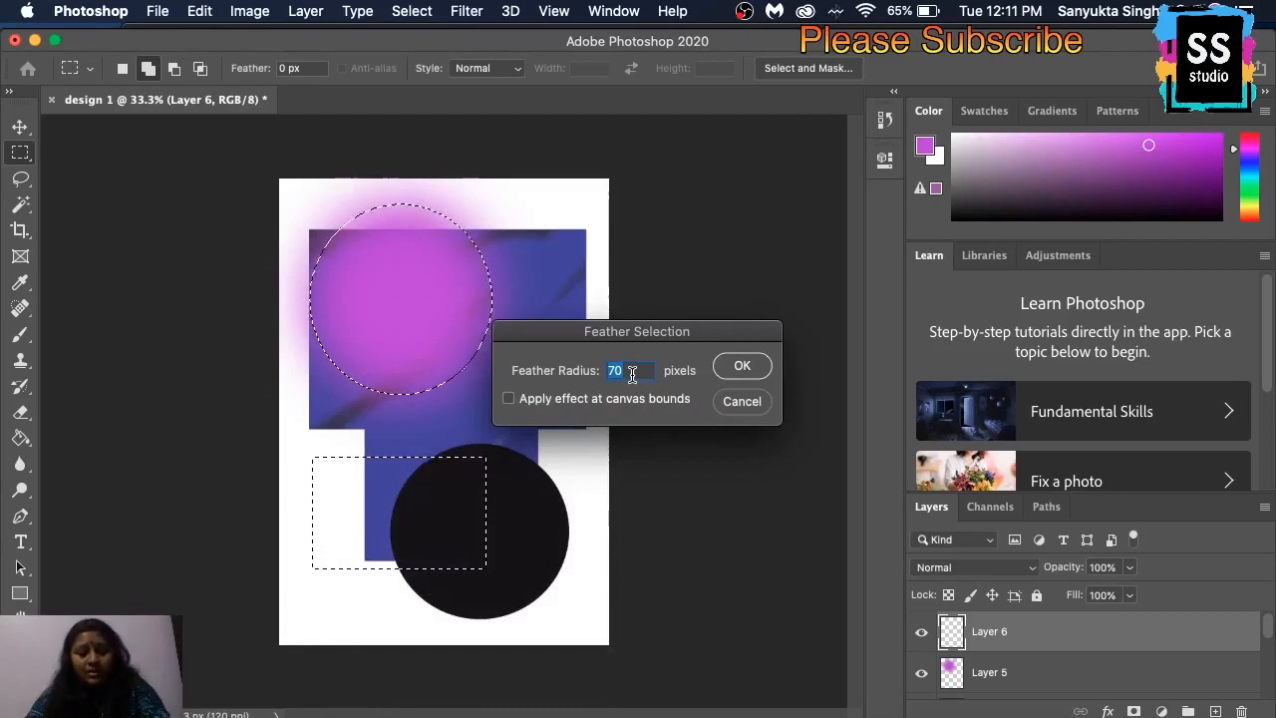
pyautogui.write('50')
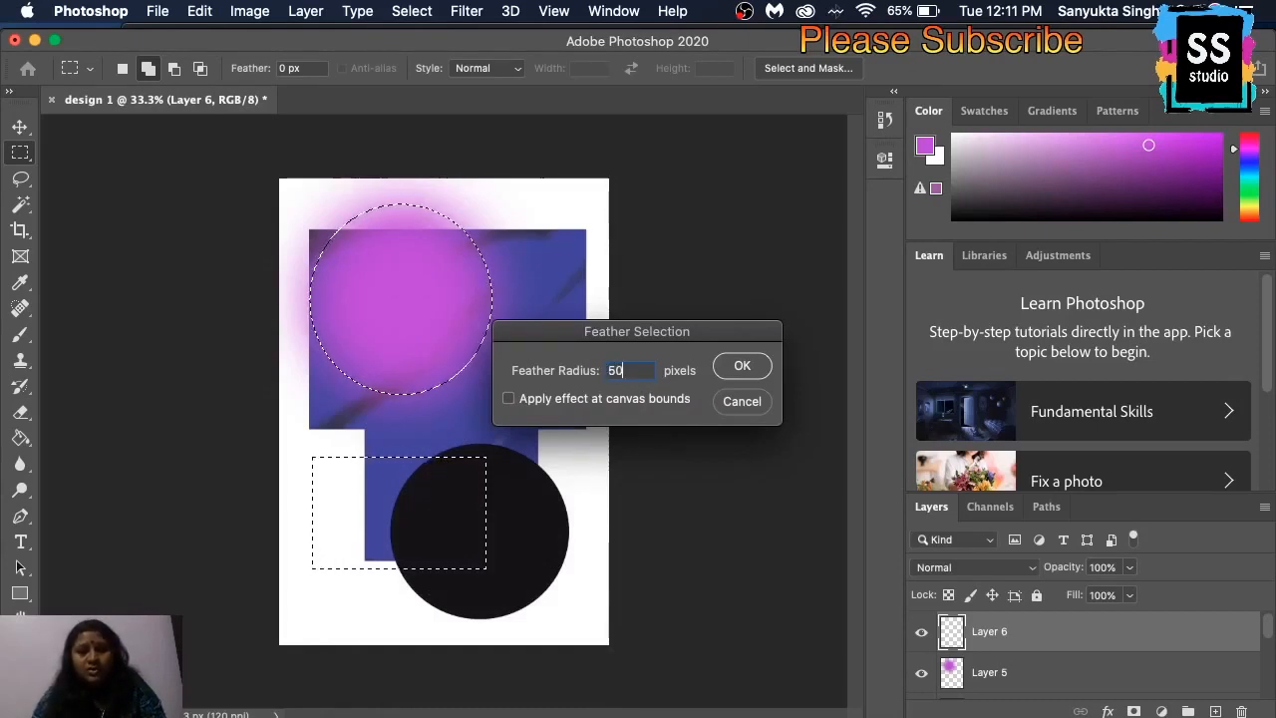
pyautogui.click(742, 368)
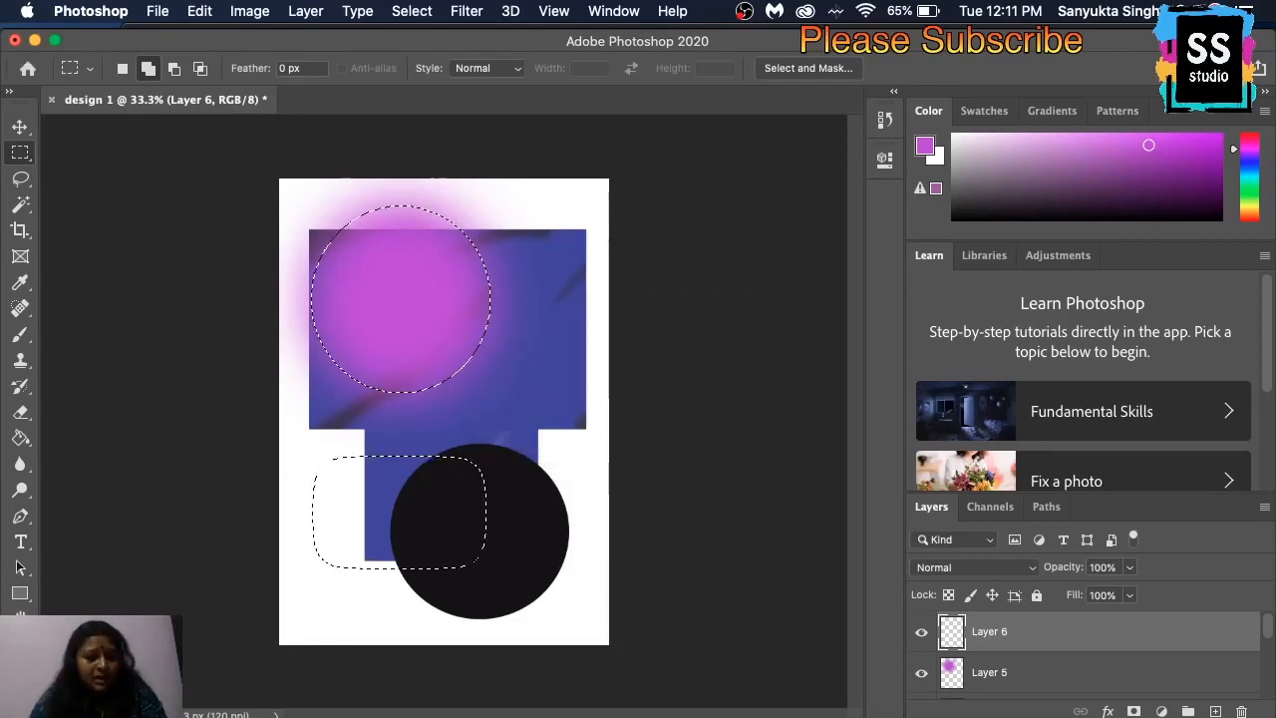
# Step: Set the foreground colour to #3cdc8f and fill both feathered selection areas on Layer 6 with the Paint Bucket tool
pyautogui.click(16, 697)
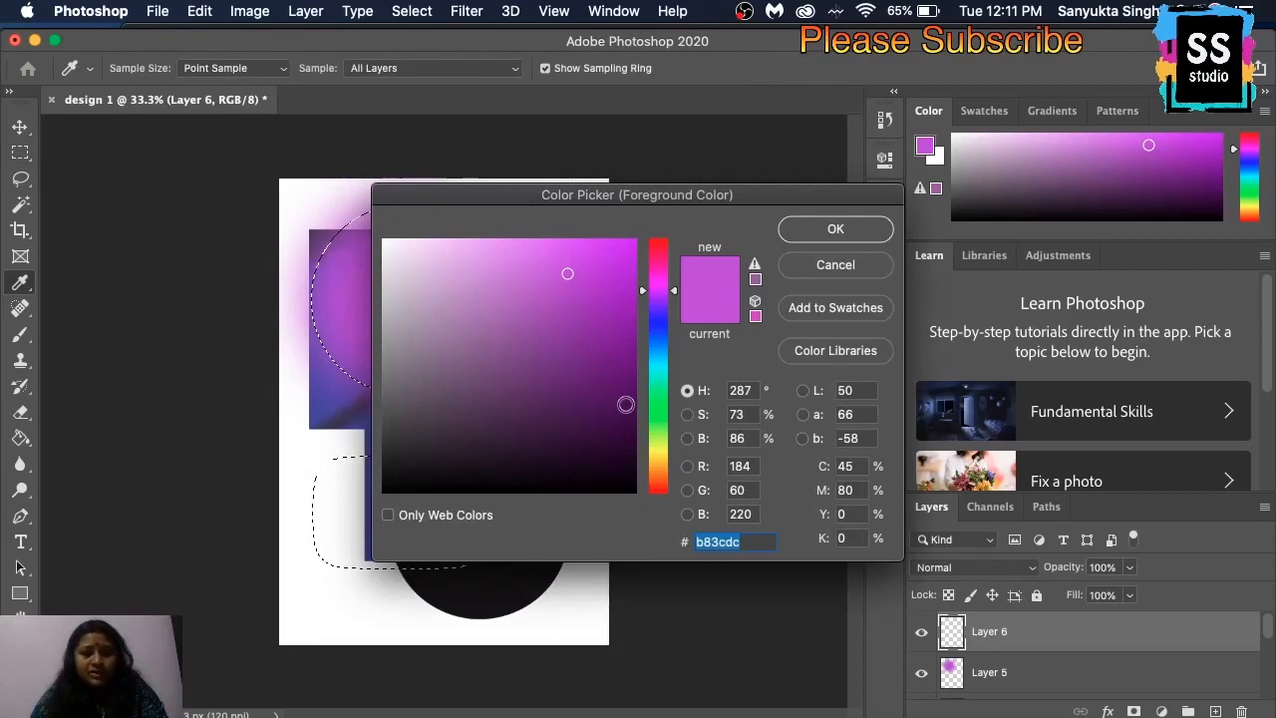
pyautogui.click(658, 387)
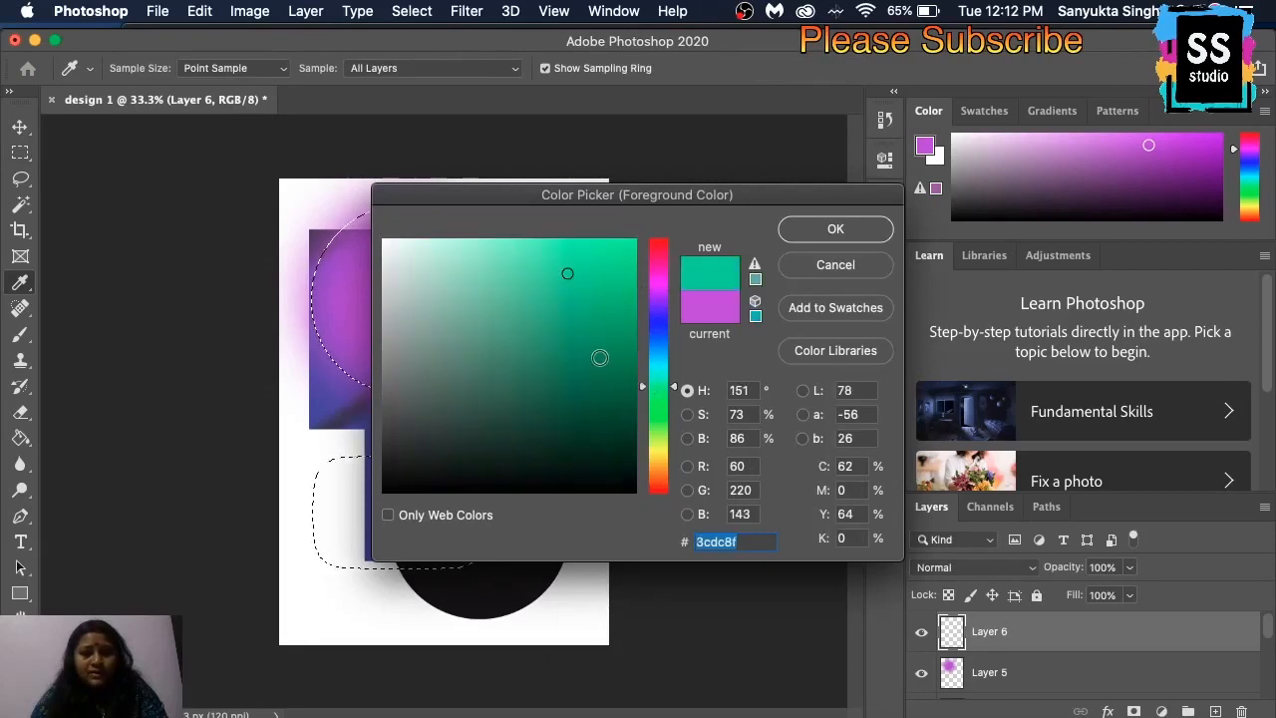
pyautogui.click(835, 228)
pyautogui.press('m')
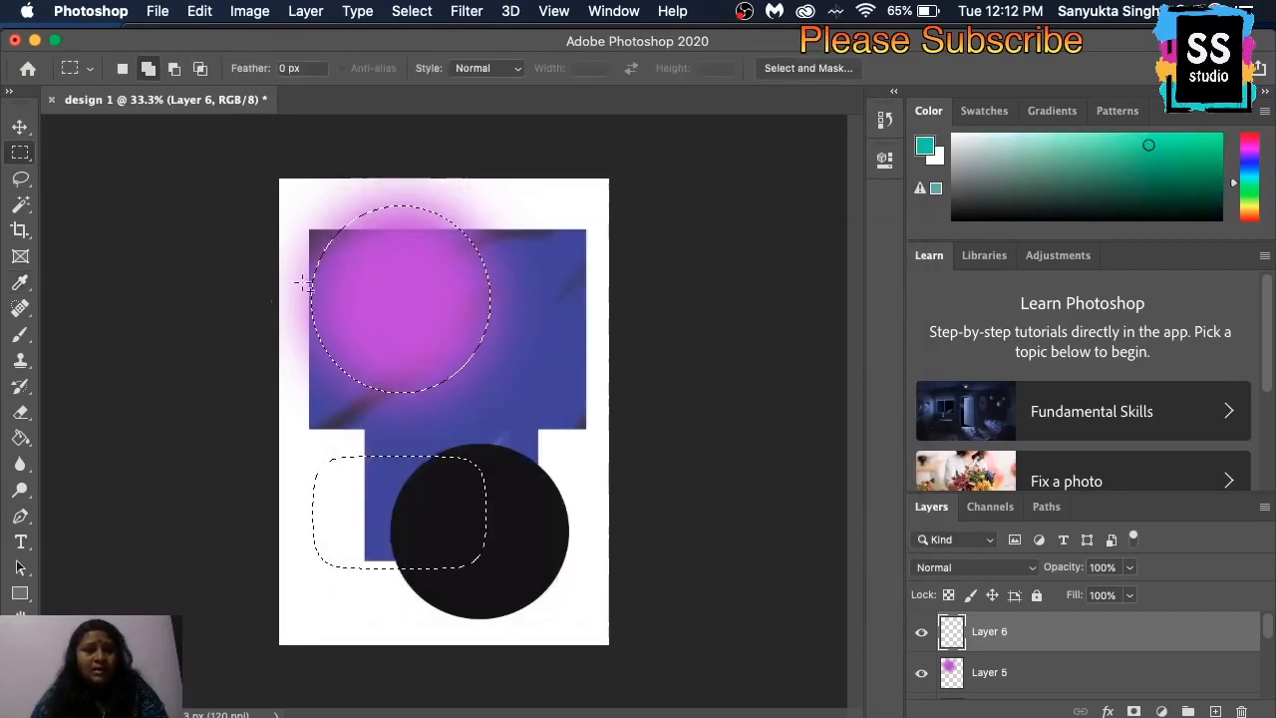
pyautogui.click(20, 439)
pyautogui.click(341, 485)
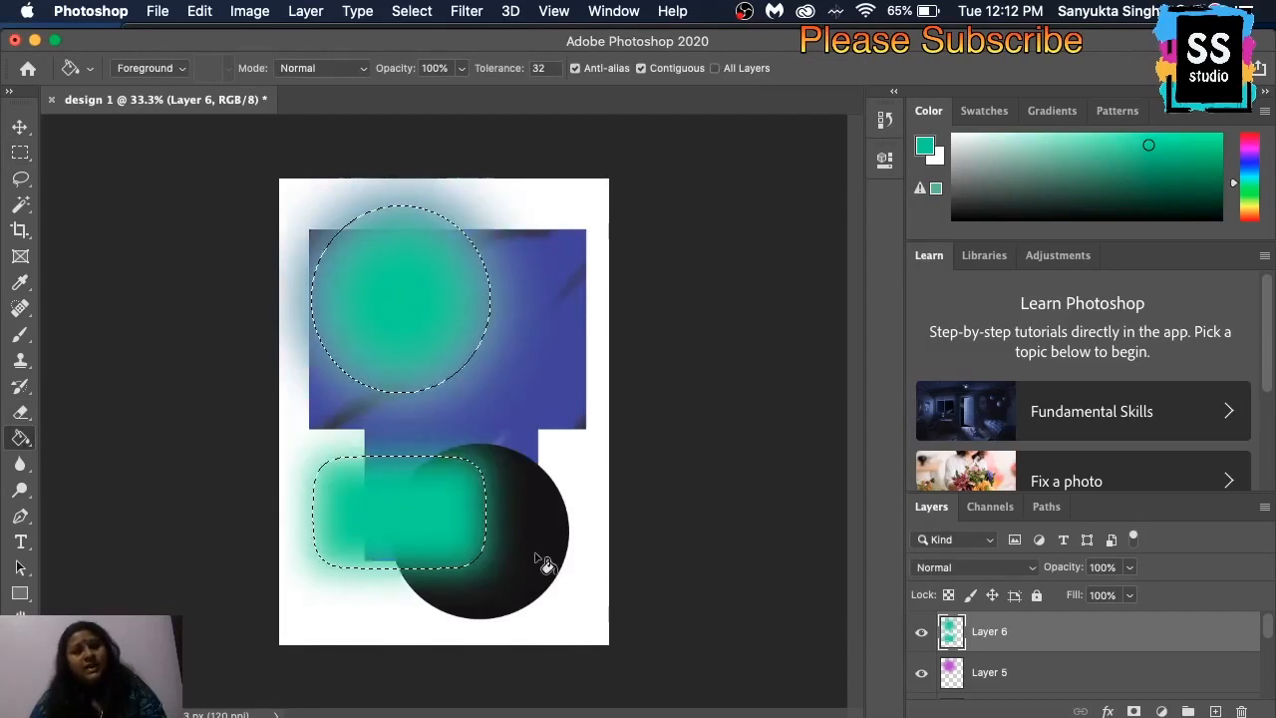
# Step: Return to the Rectangular Marquee tool and switch to Safari
pyautogui.click(20, 153)
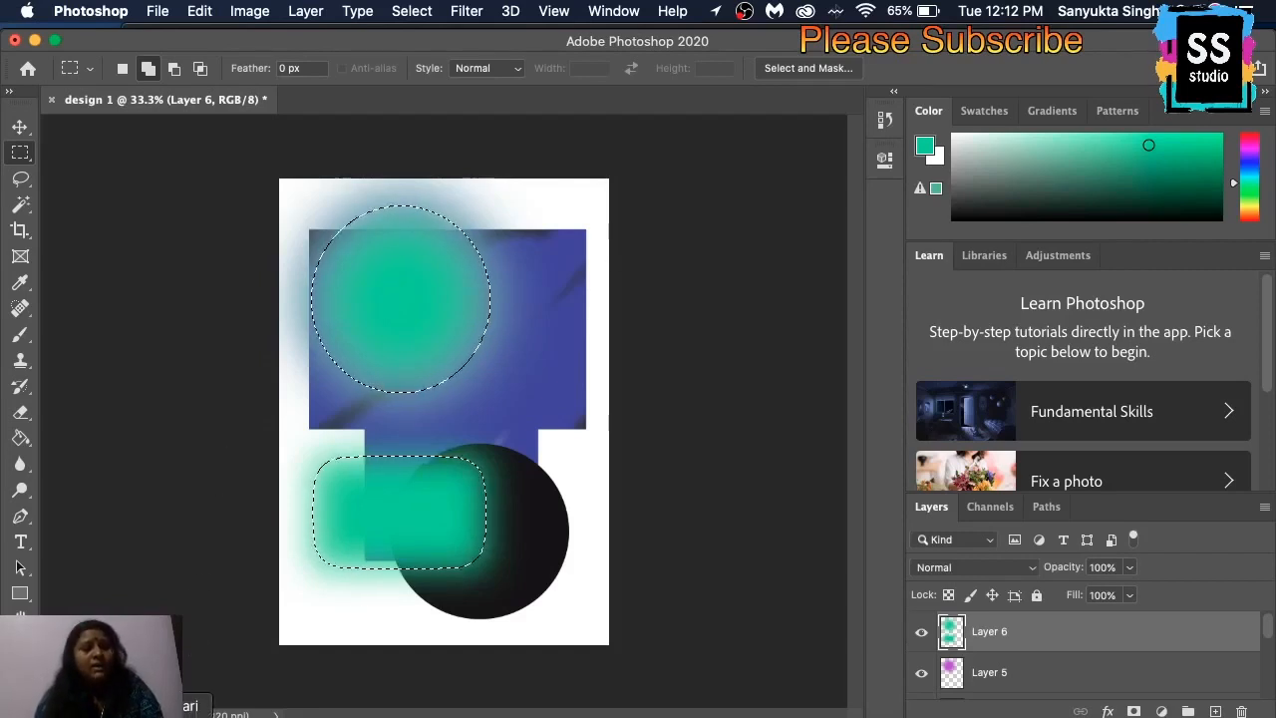
pyautogui.click(188, 714)
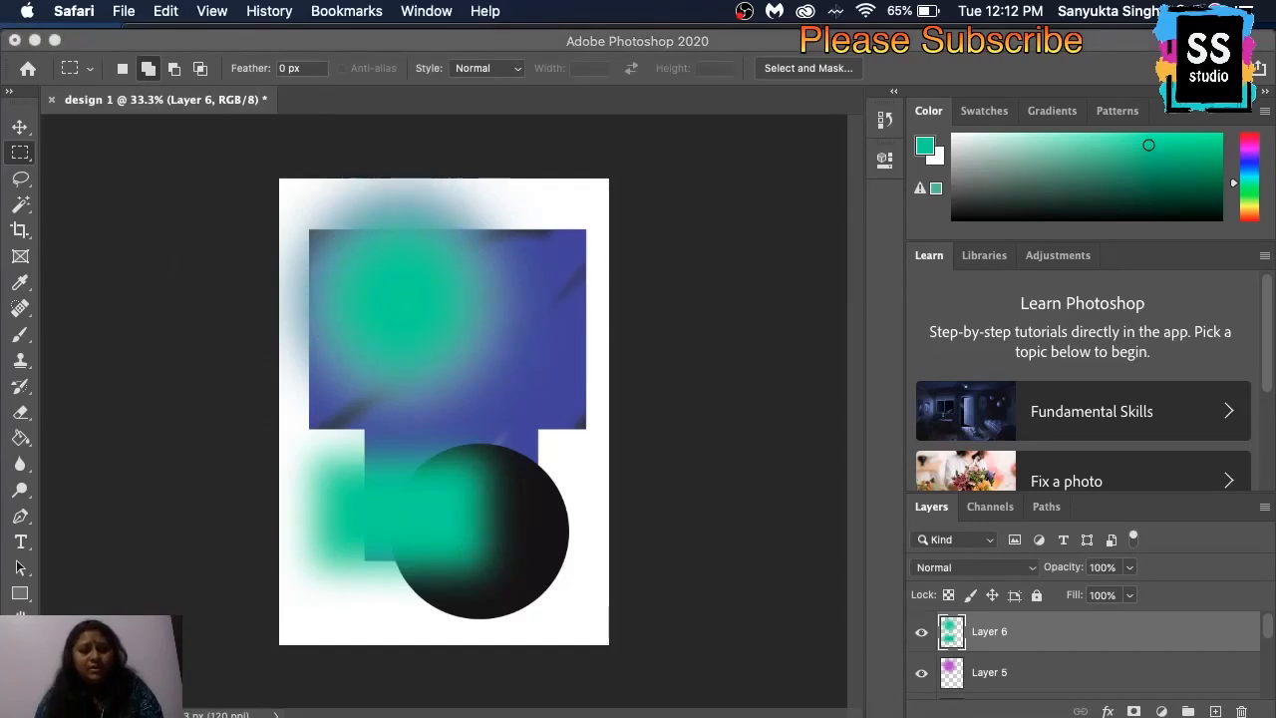